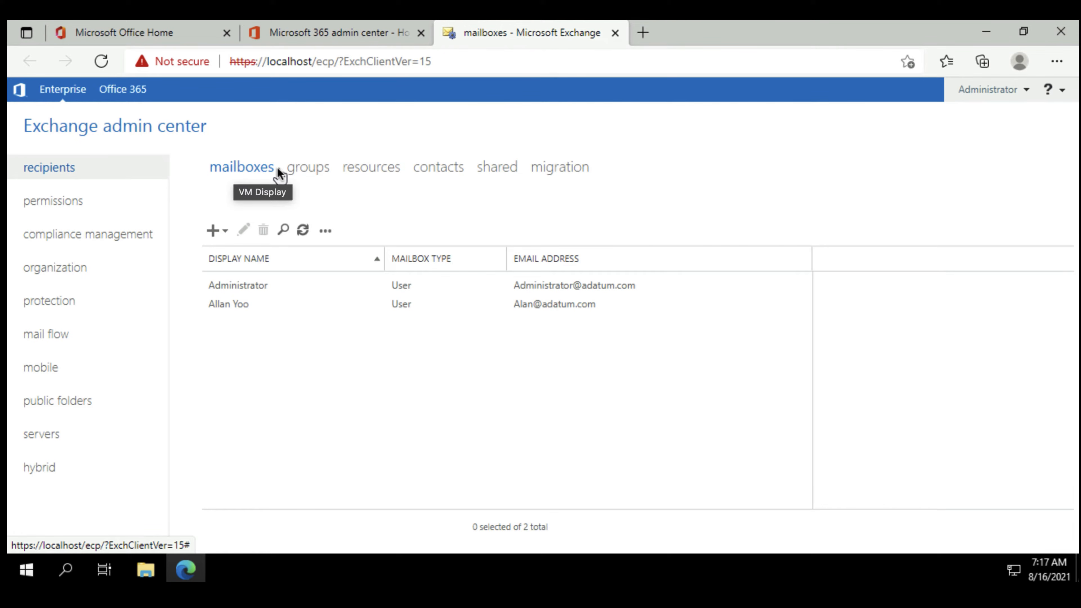
# Review the resource mailbox list and the resource mailbox types available for creation, and return to the user mailbox list.
pyautogui.click(376, 172)
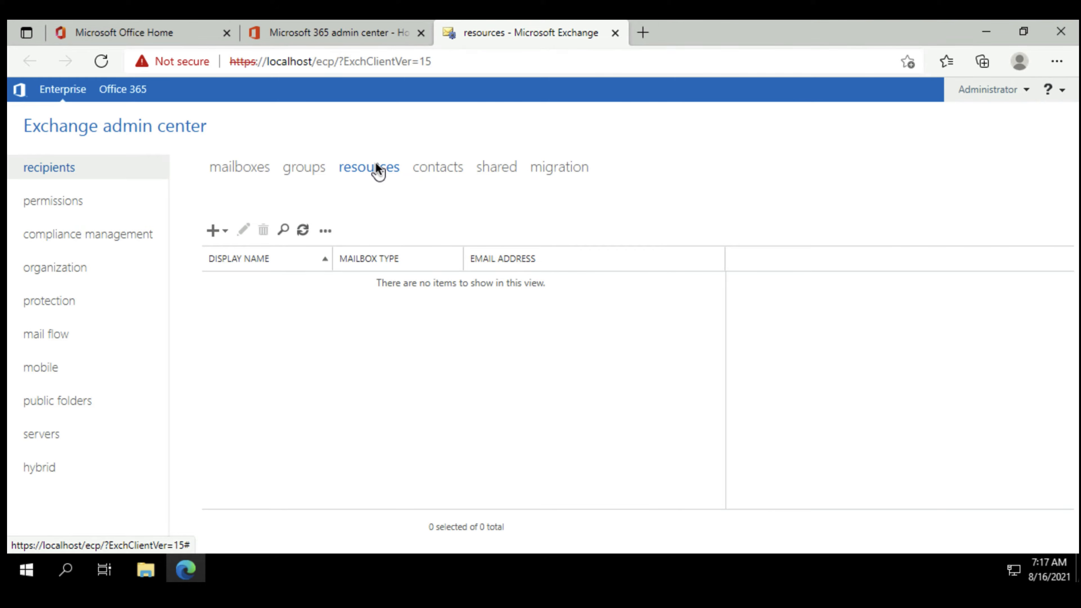
pyautogui.click(227, 235)
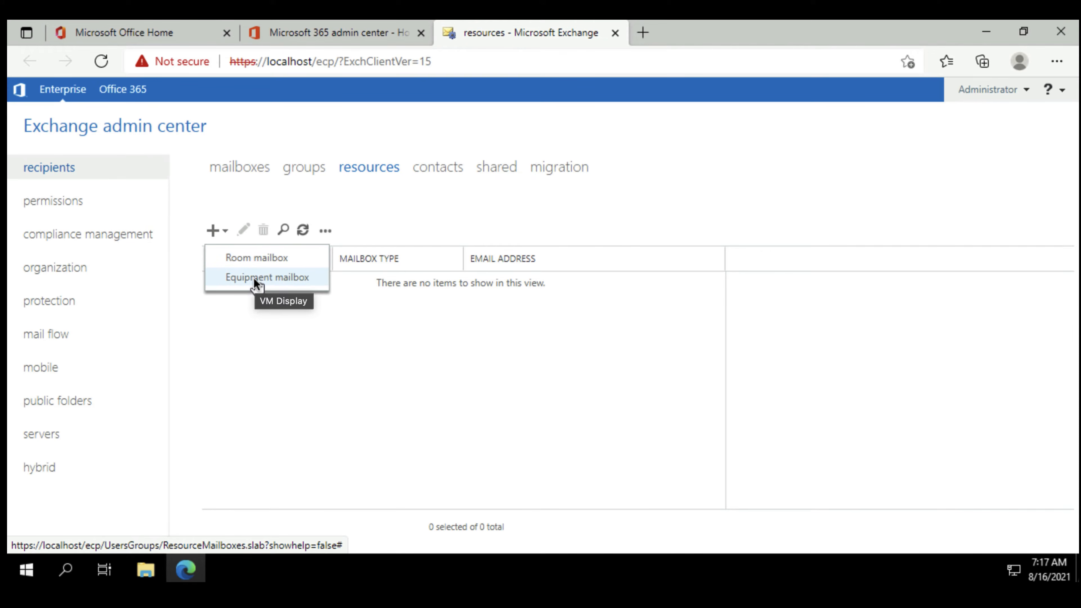
pyautogui.click(339, 313)
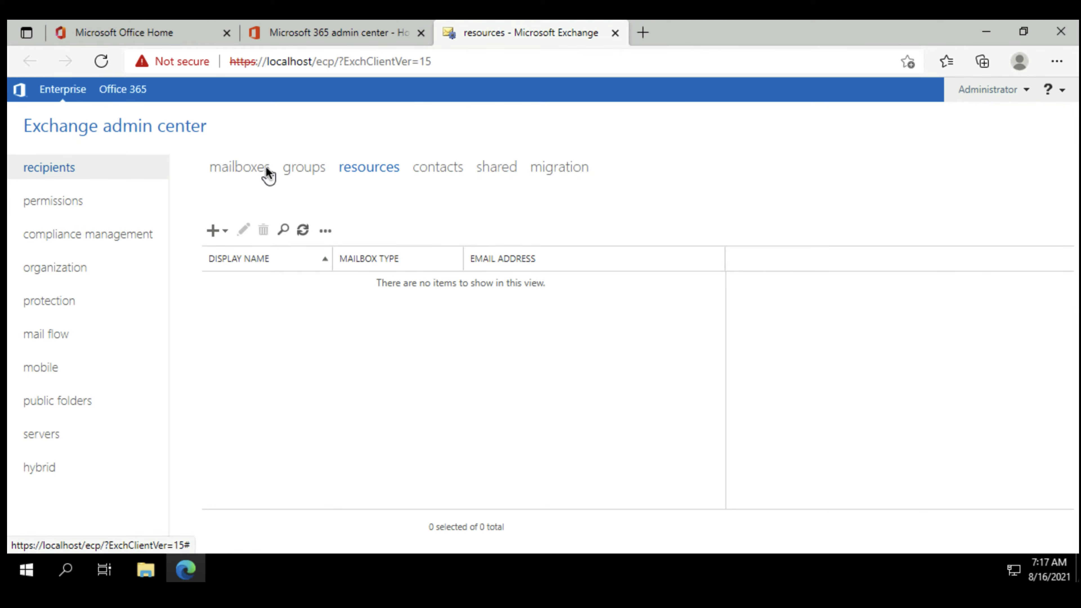
pyautogui.click(240, 170)
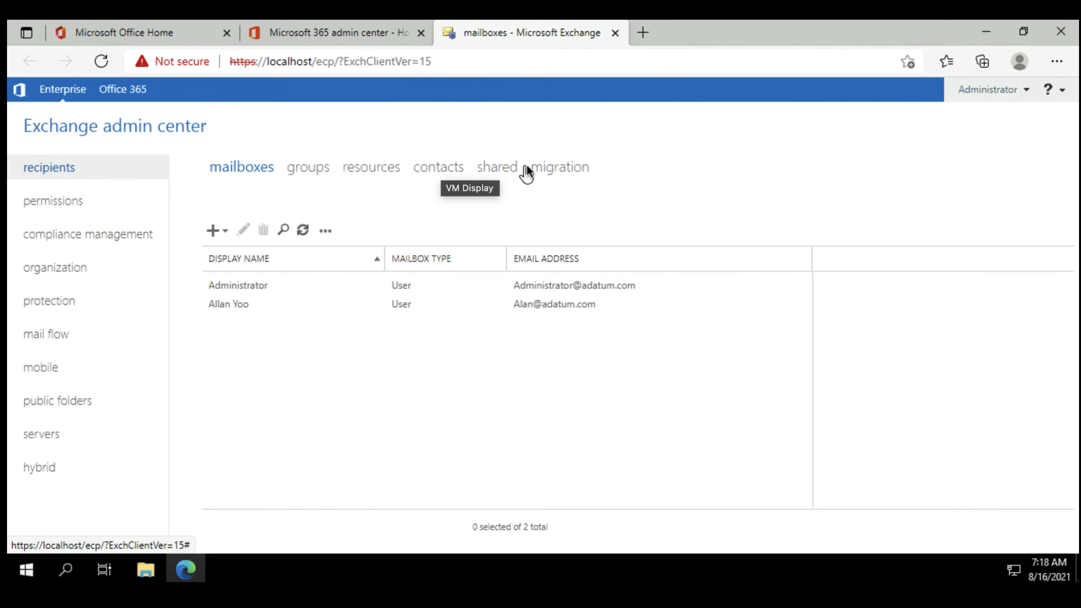
# Review the migration batches and the move options for a new batch, and return to the user mailbox list.
pyautogui.click(549, 167)
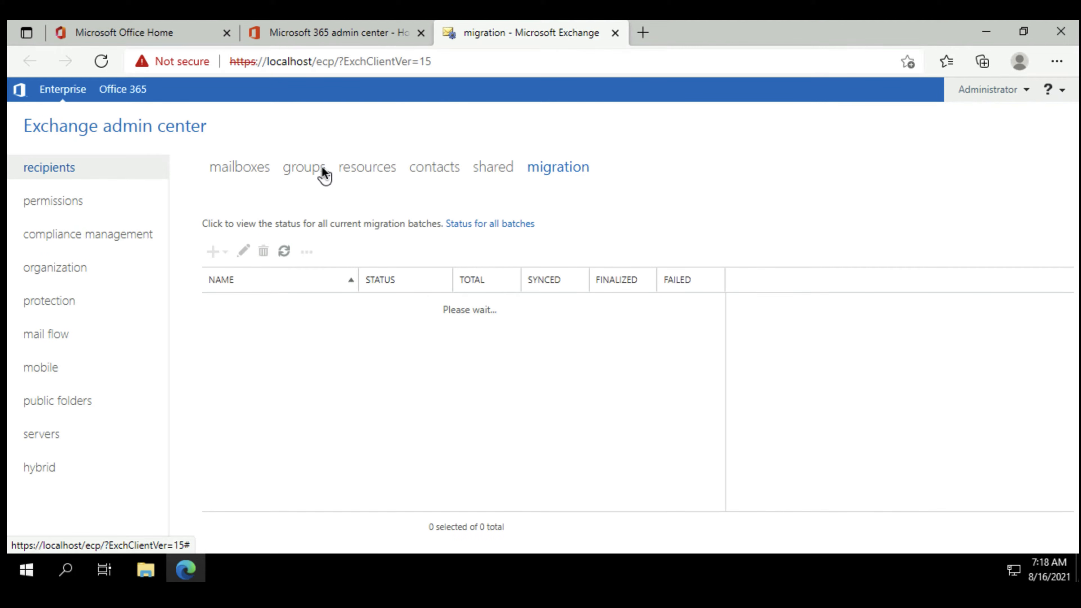
pyautogui.click(222, 254)
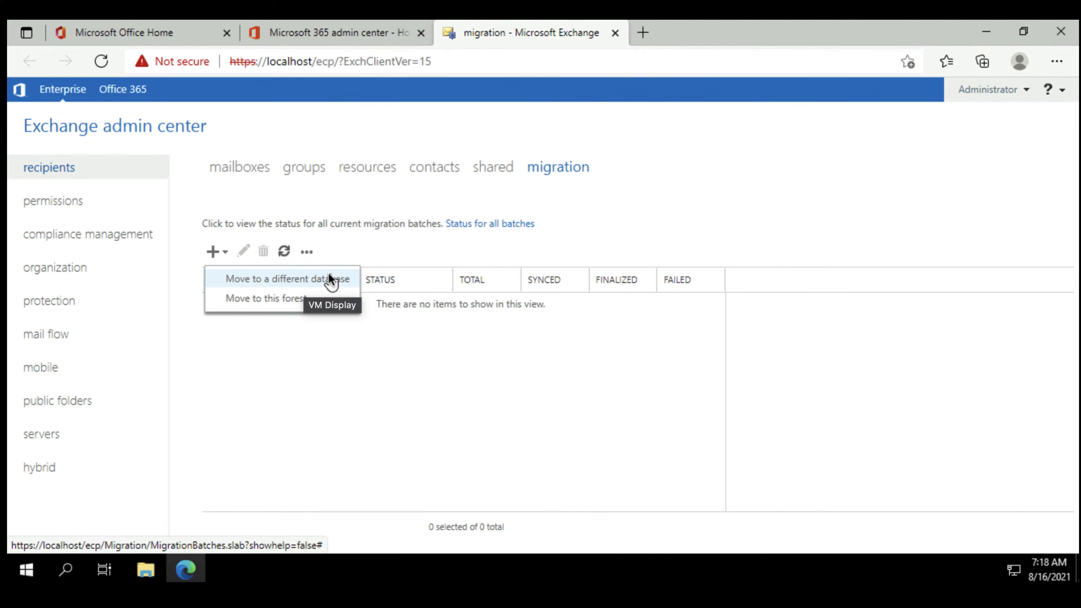
pyautogui.click(370, 250)
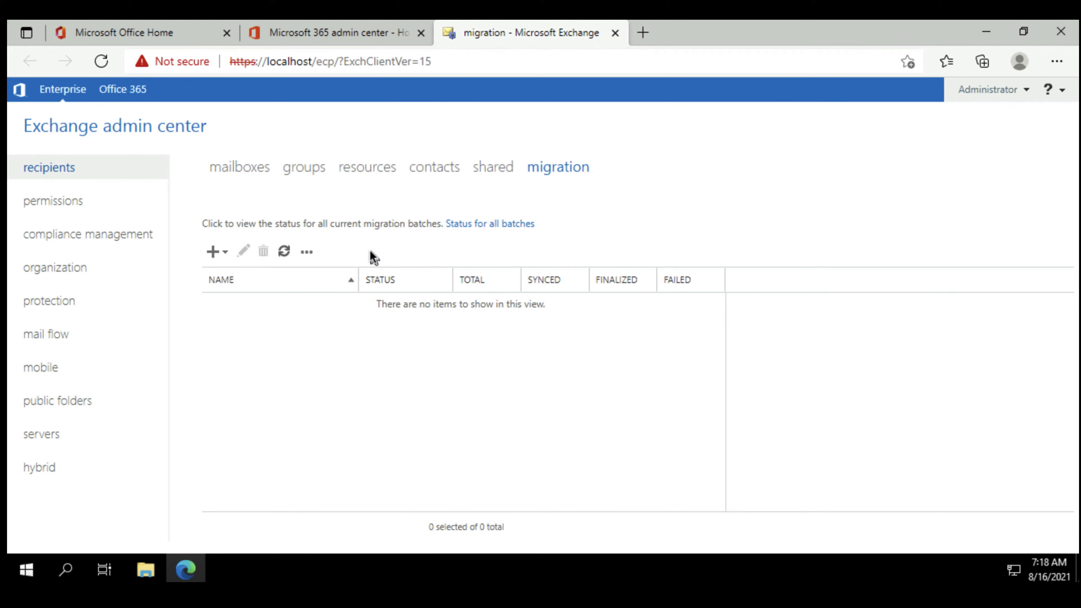
pyautogui.click(242, 168)
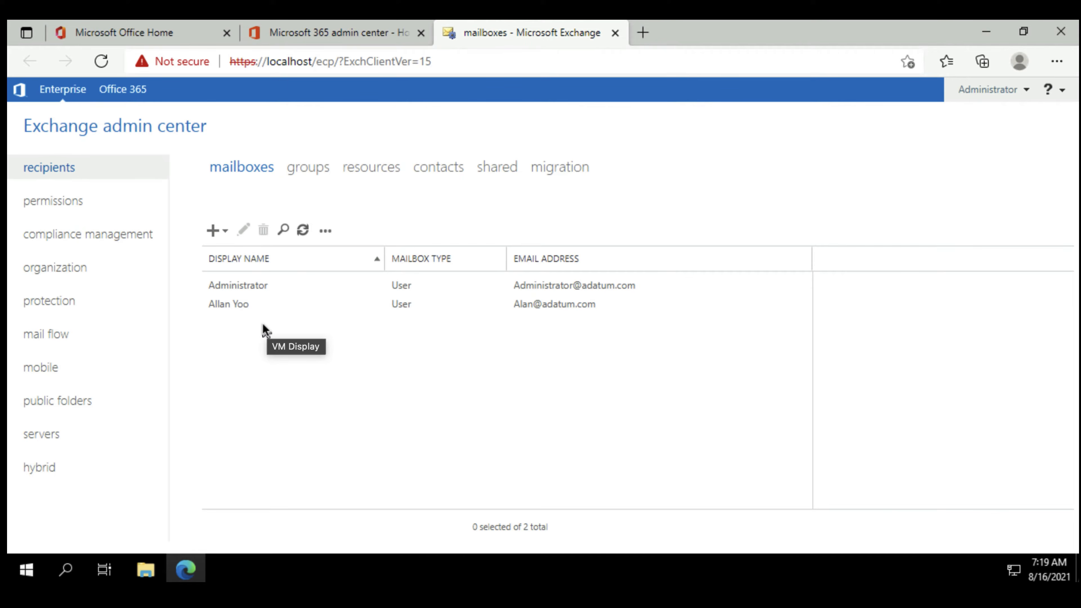
# Begin a new user mailbox and enter the user's first name as its alias.
pyautogui.click(225, 231)
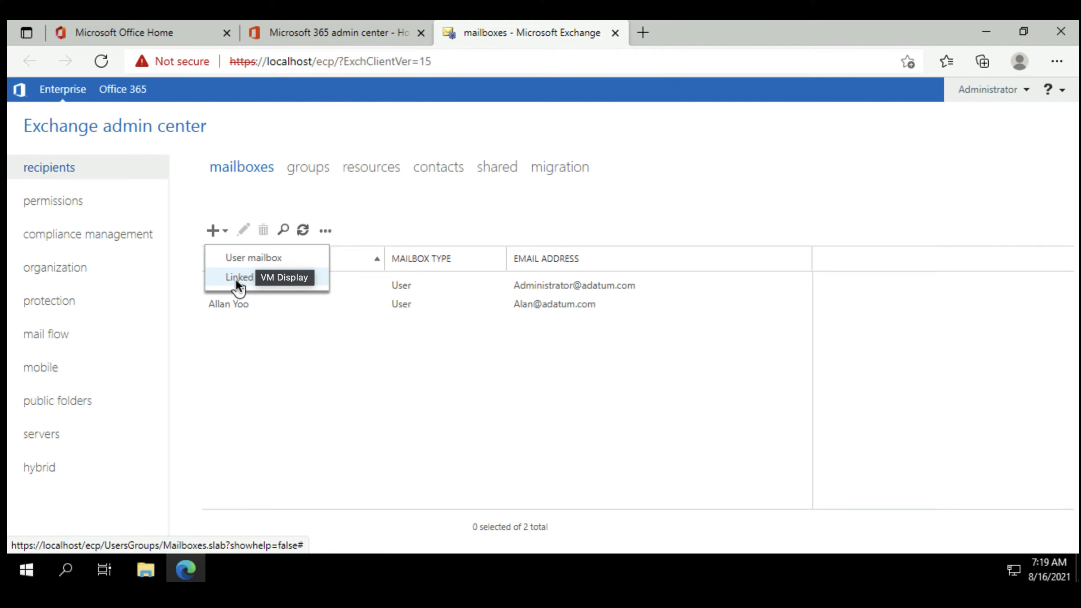
pyautogui.click(310, 313)
pyautogui.click(214, 230)
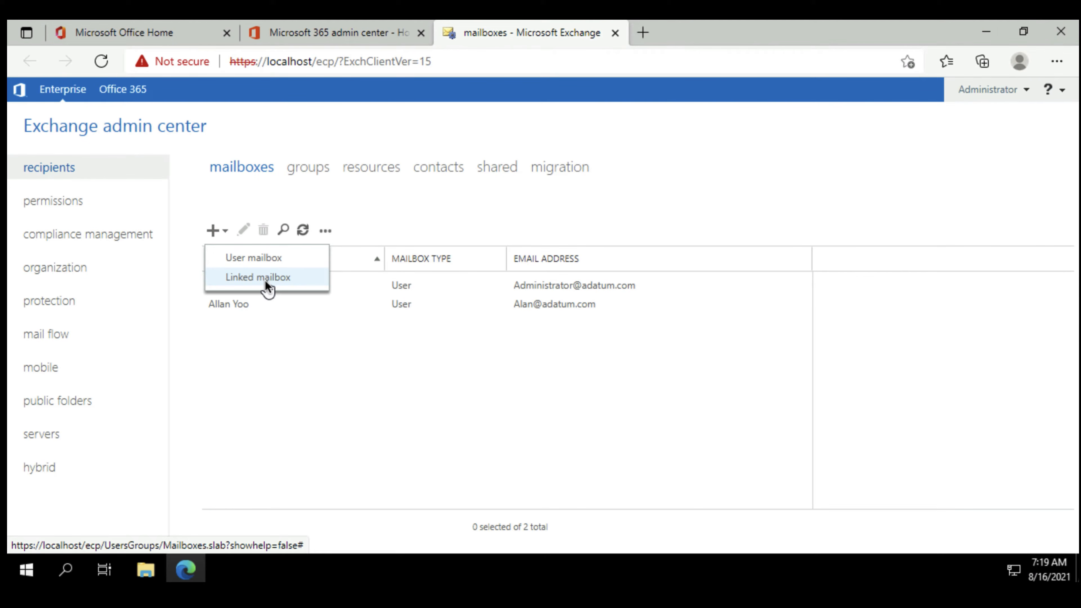
pyautogui.click(242, 258)
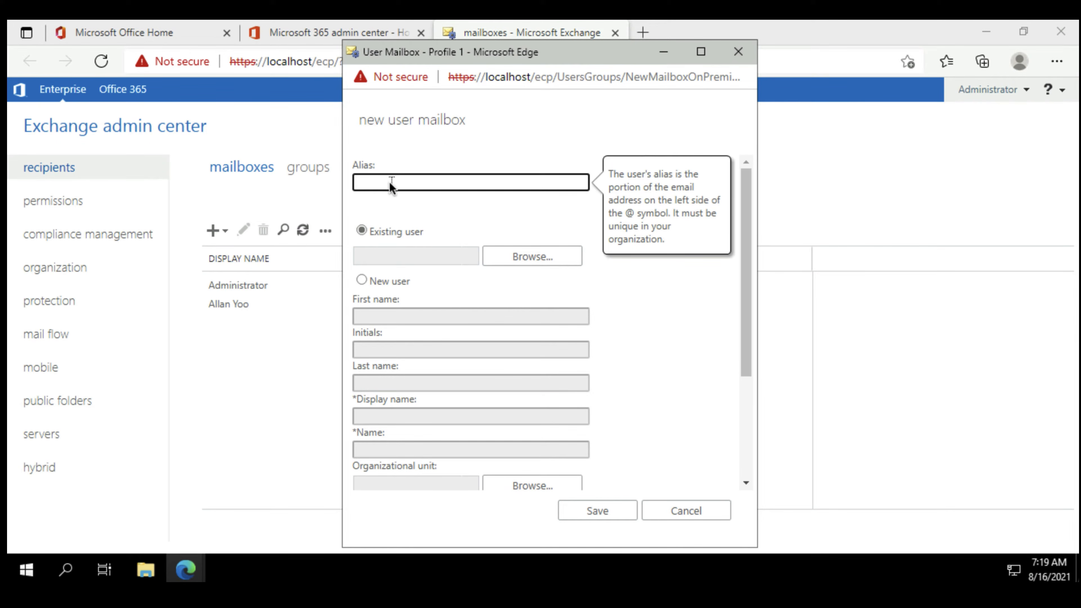
pyautogui.write('Abbi')
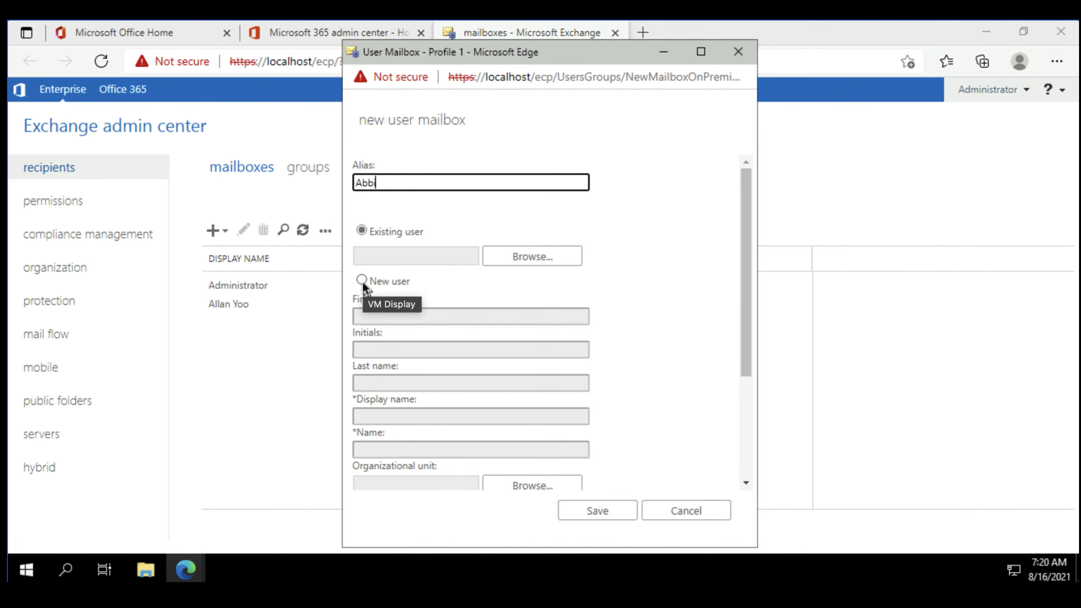
pyautogui.scroll(-3, 364, 282)
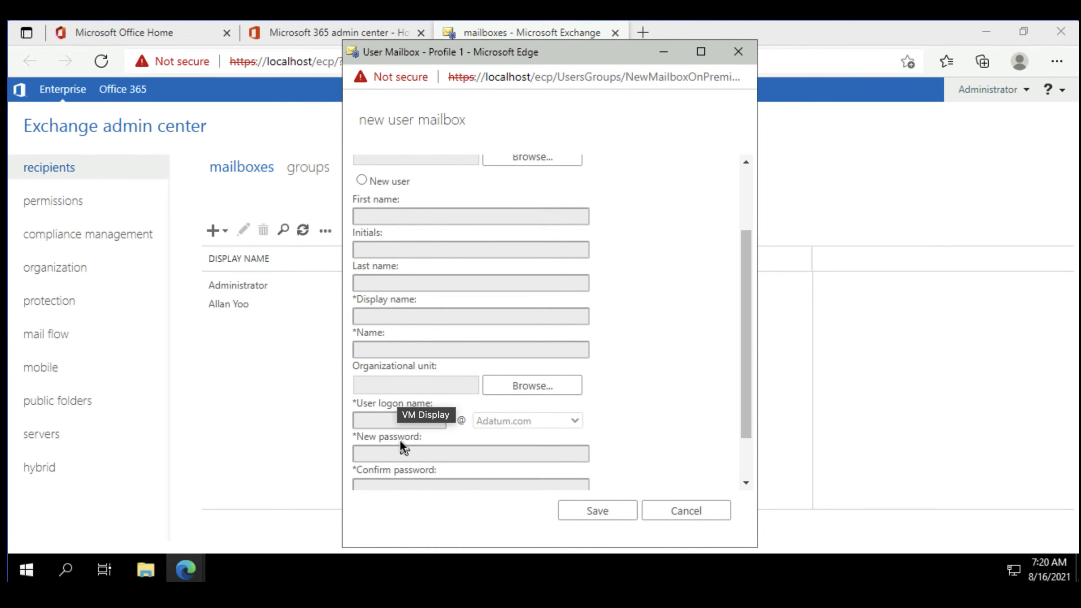
pyautogui.scroll(1, 408, 435)
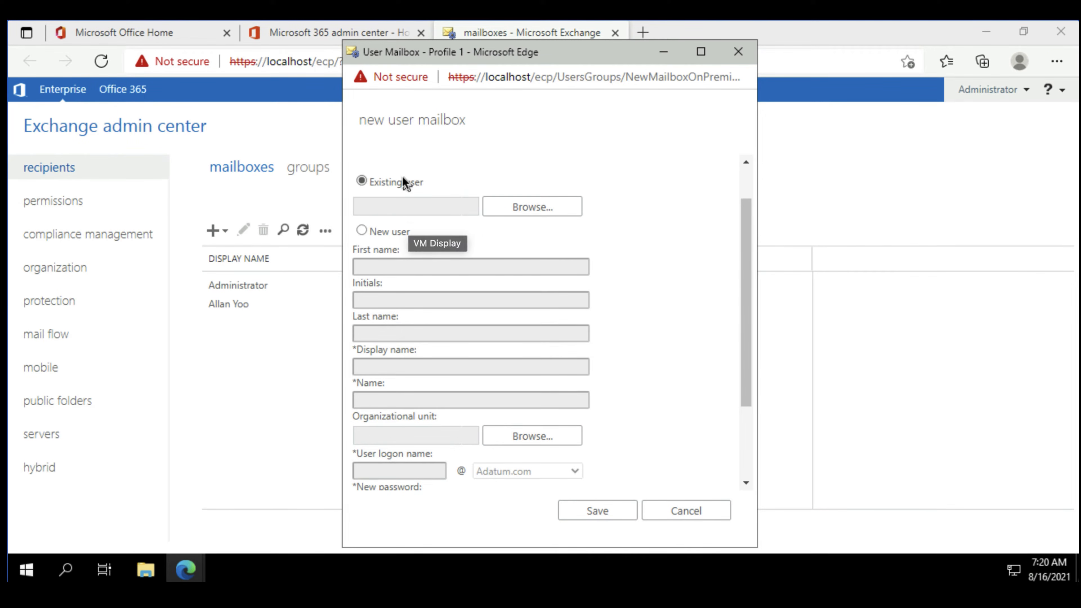
# Search the existing users by first name, assign the matching adatum.com/IT user to the new mailbox, and save it.
pyautogui.click(547, 206)
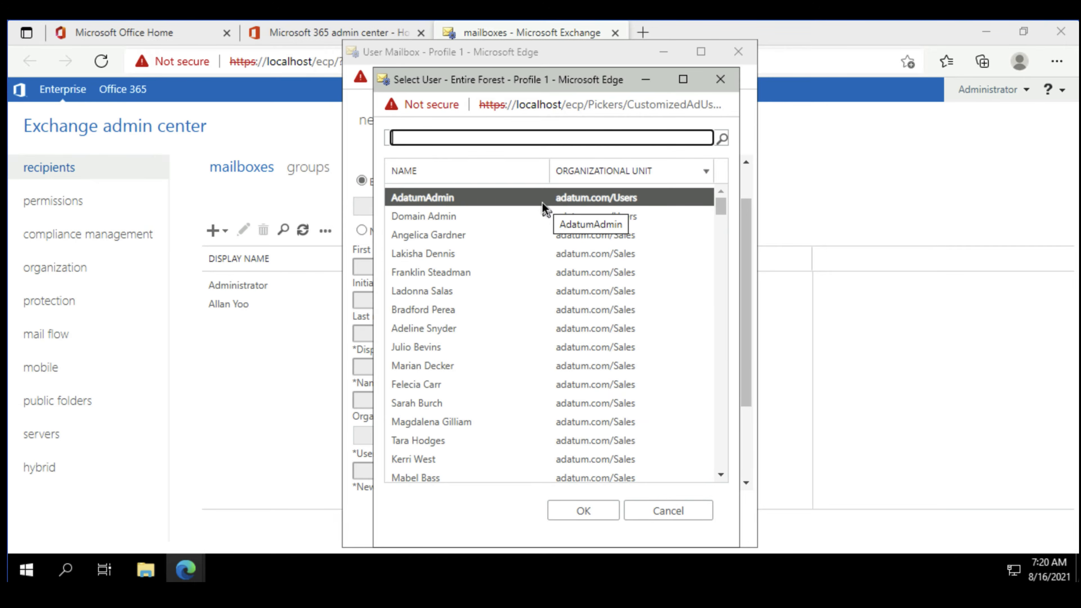
pyautogui.scroll(-5, 516, 205)
pyautogui.scroll(5, 517, 205)
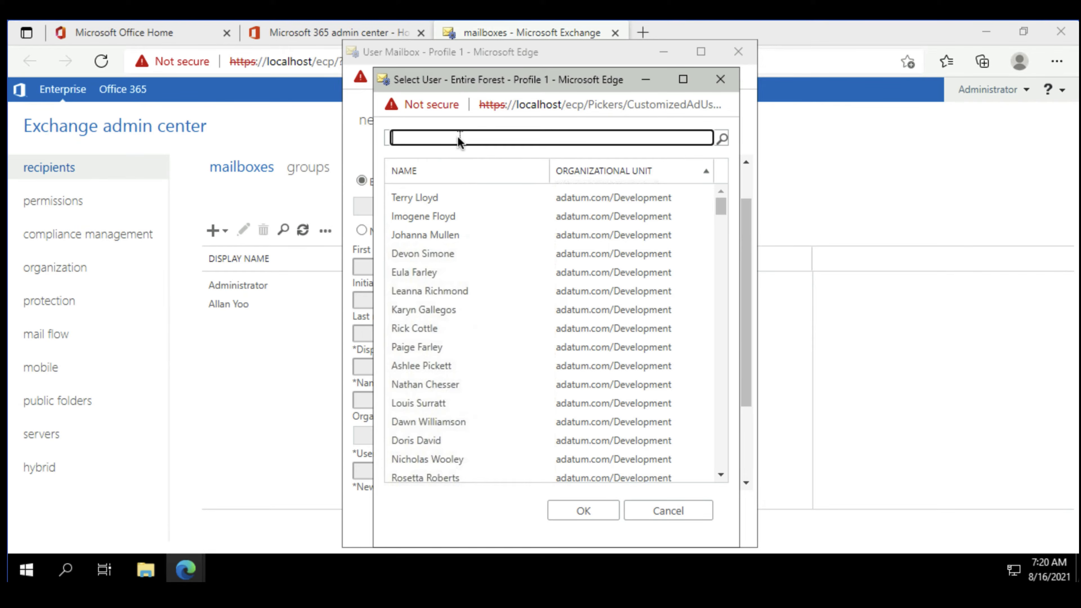
pyautogui.write('Abbi')
pyautogui.press('Return')
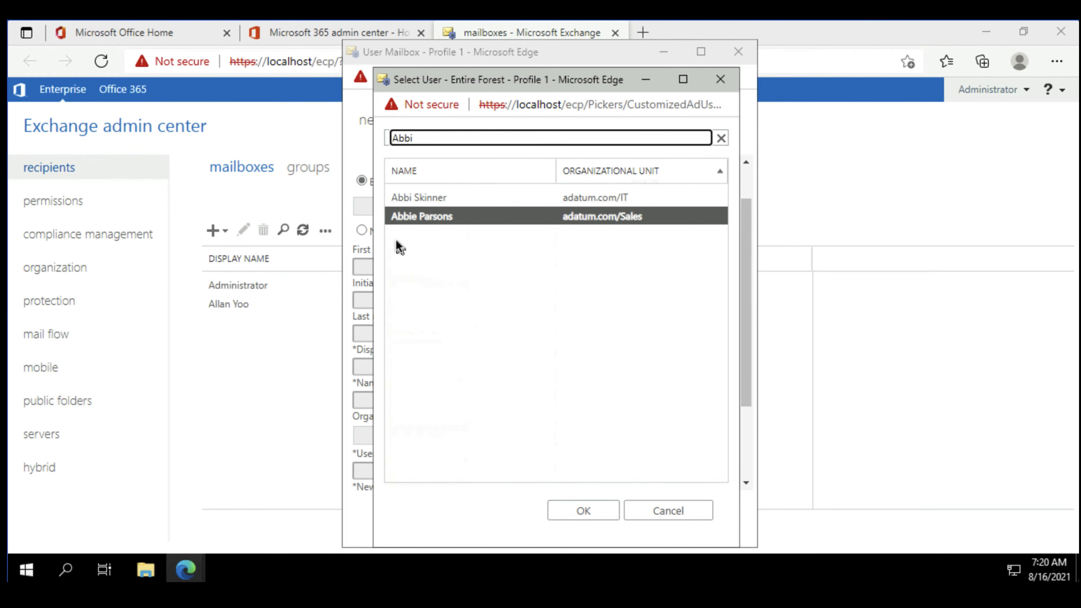
pyautogui.click(432, 201)
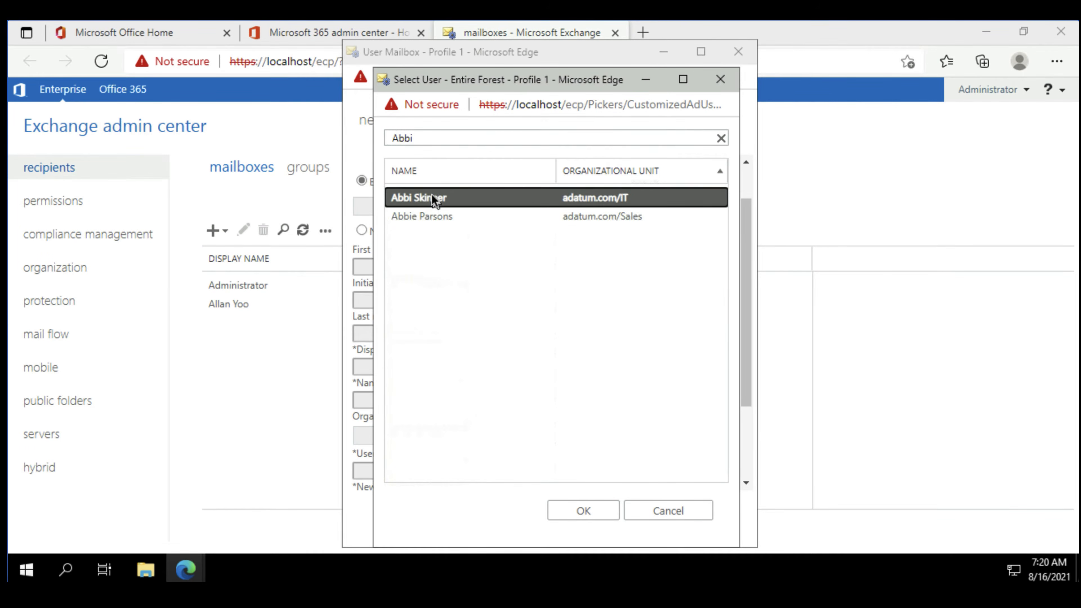
pyautogui.click(593, 509)
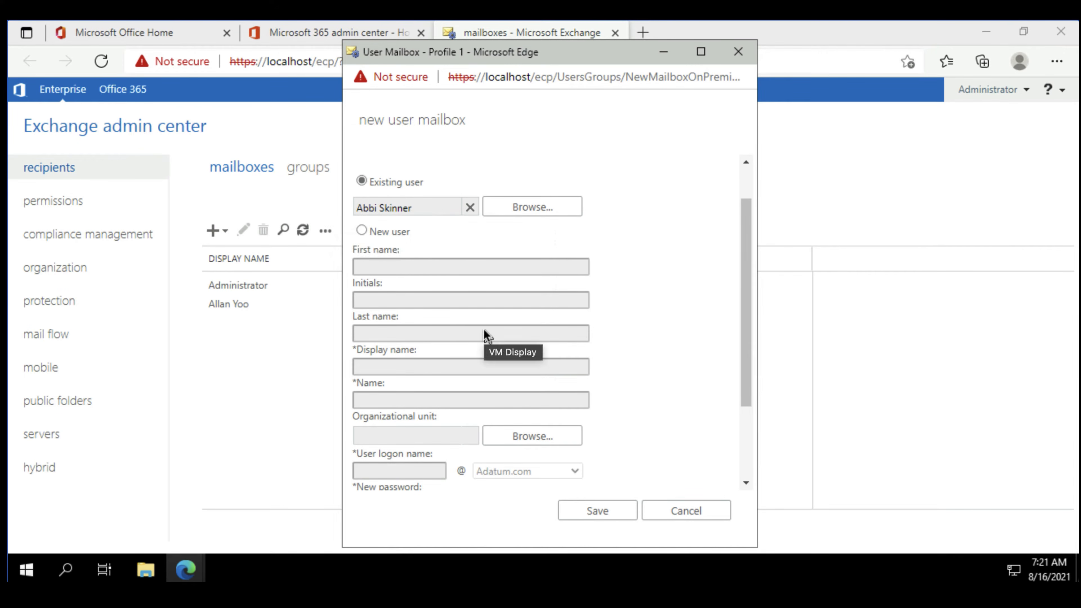
pyautogui.scroll(-3, 576, 450)
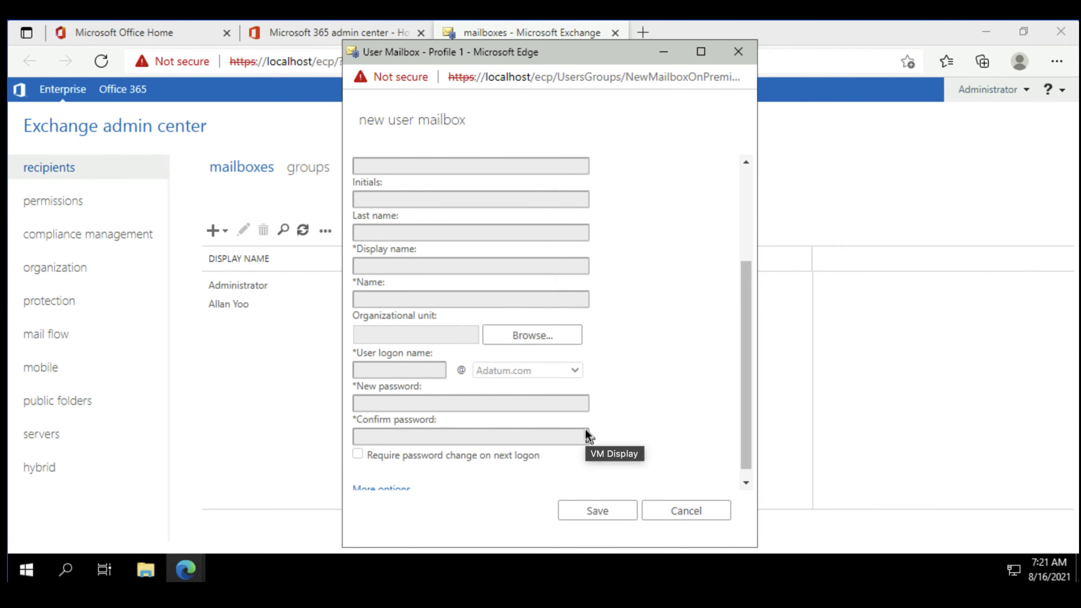
pyautogui.click(606, 513)
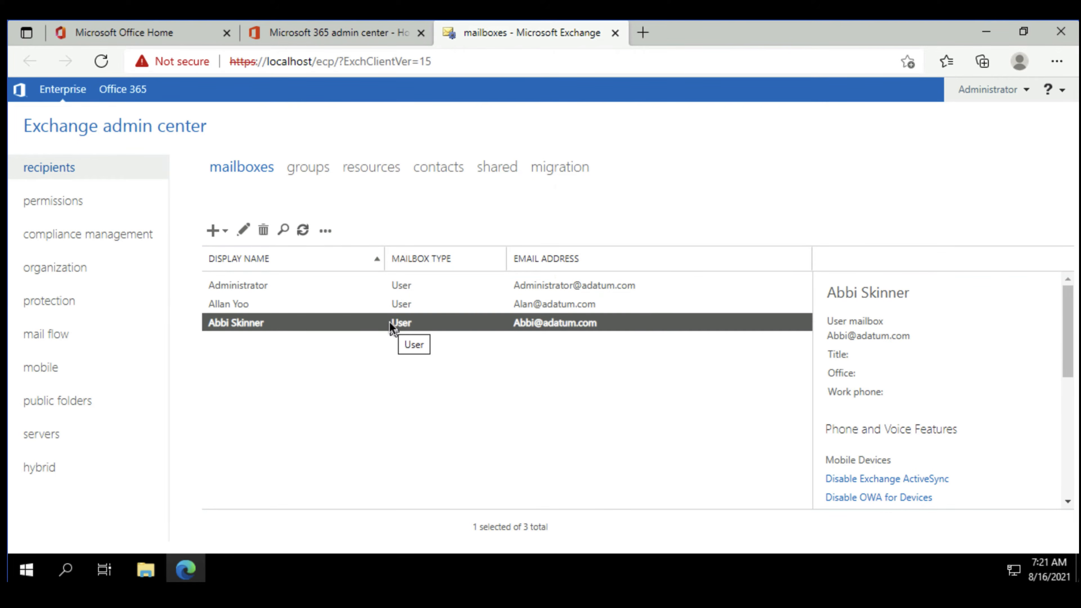
# Open the new mailbox's properties and examine its general settings, including the password change and address list options.
pyautogui.doubleClick(283, 325)
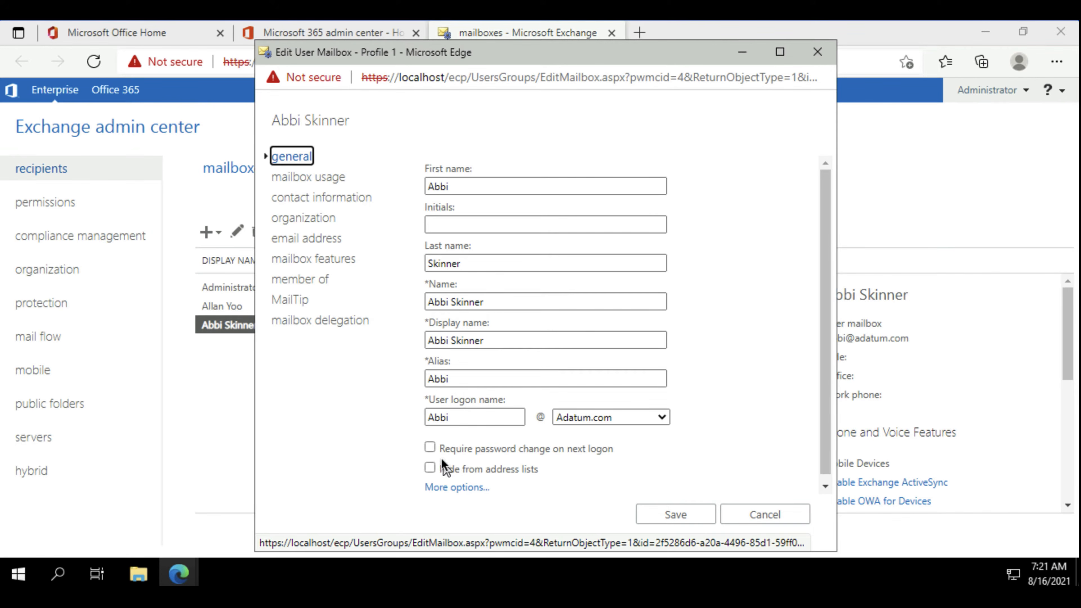
pyautogui.moveTo(442, 474)
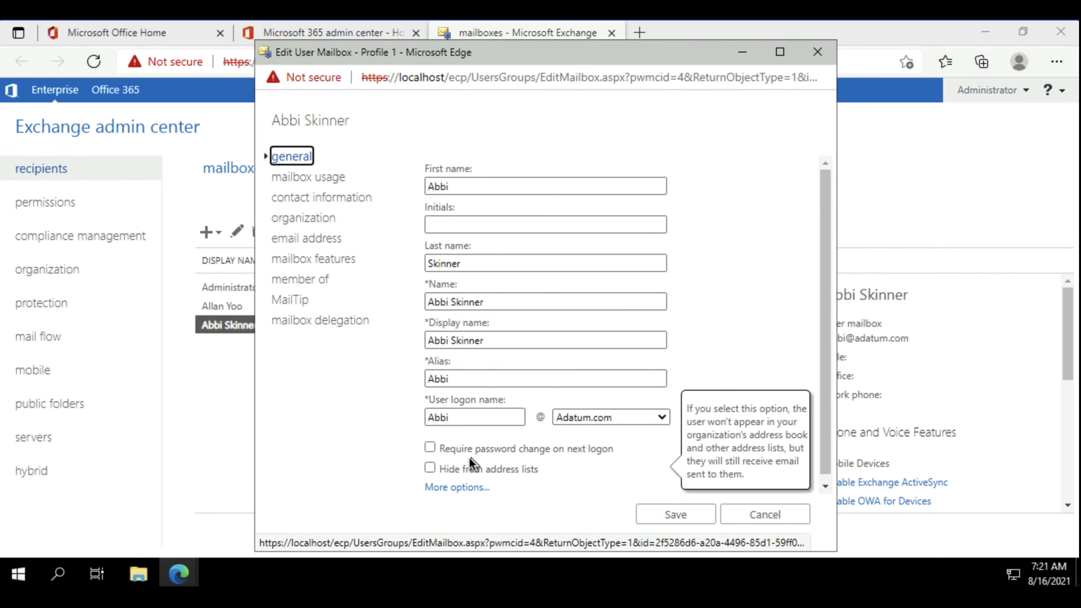
pyautogui.moveTo(556, 447)
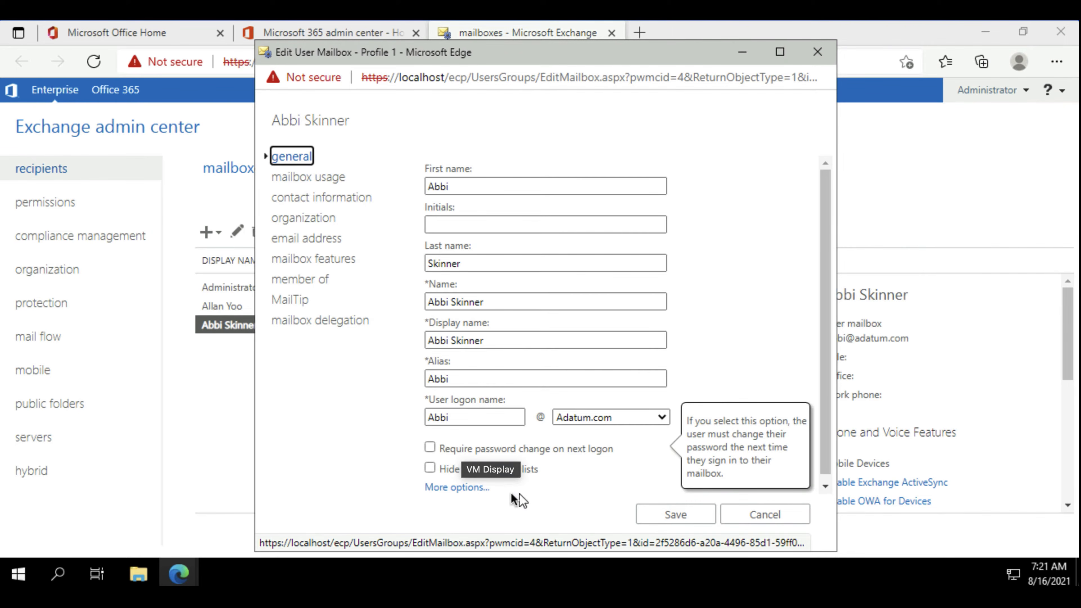
pyautogui.click(535, 490)
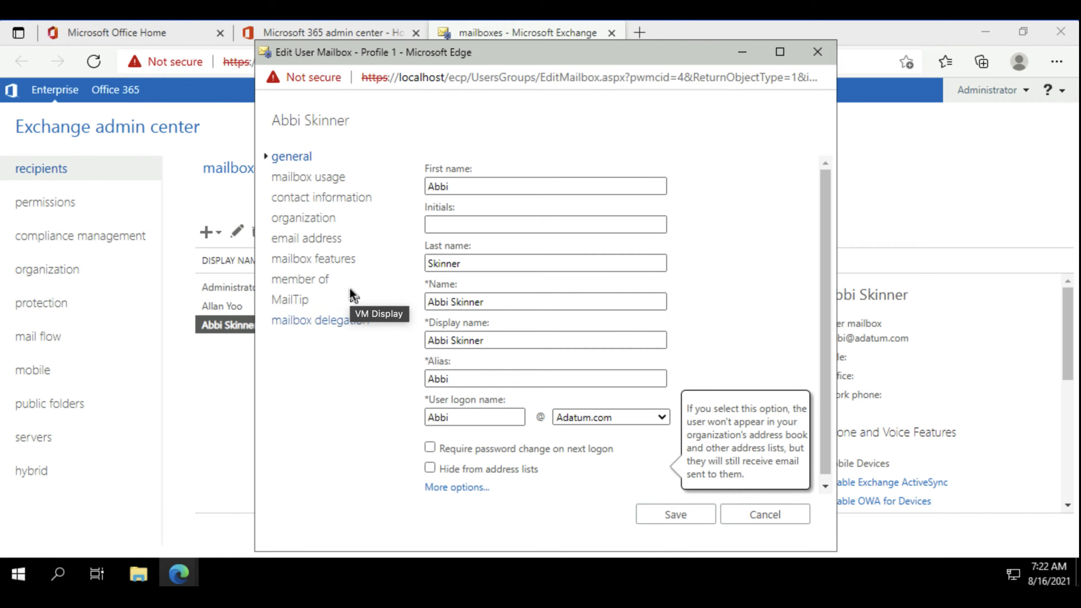
# Examine the mailbox usage details and the expanded quota settings, and close the properties keeping the default quota.
pyautogui.click(325, 174)
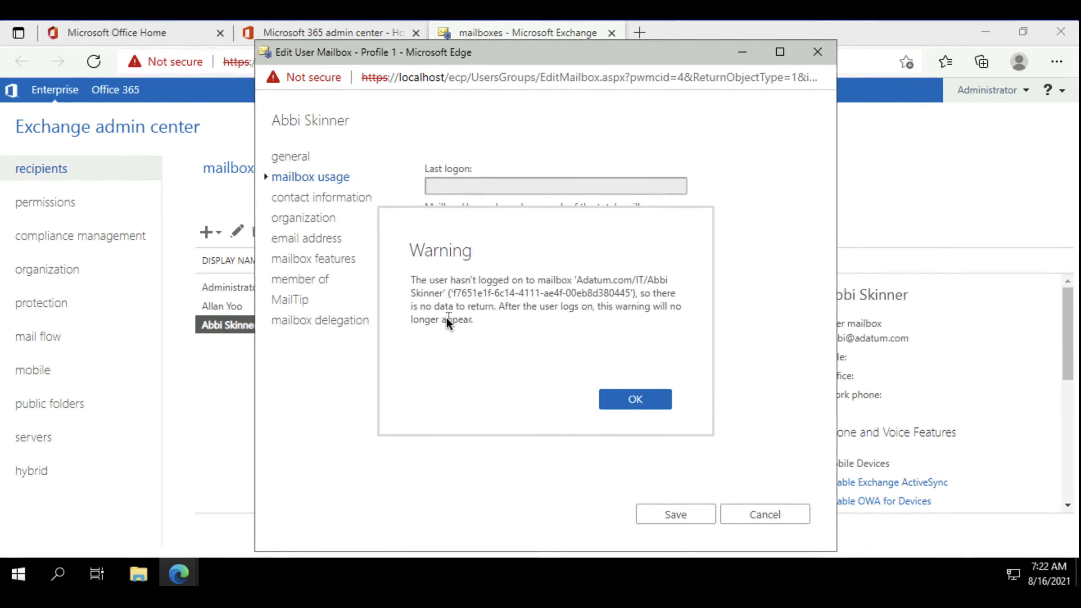
pyautogui.click(639, 402)
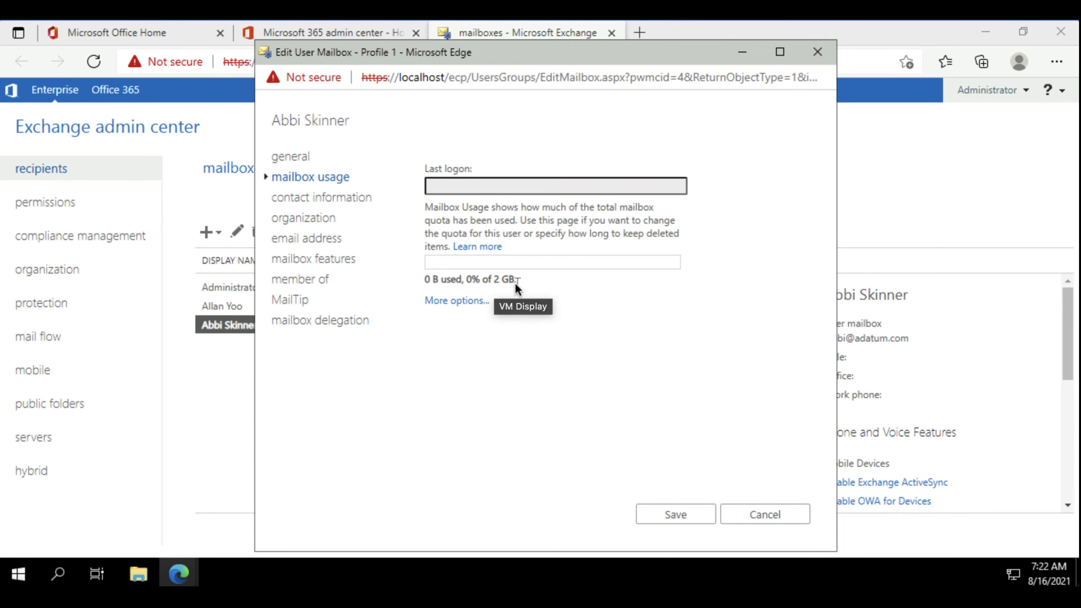
pyautogui.click(452, 301)
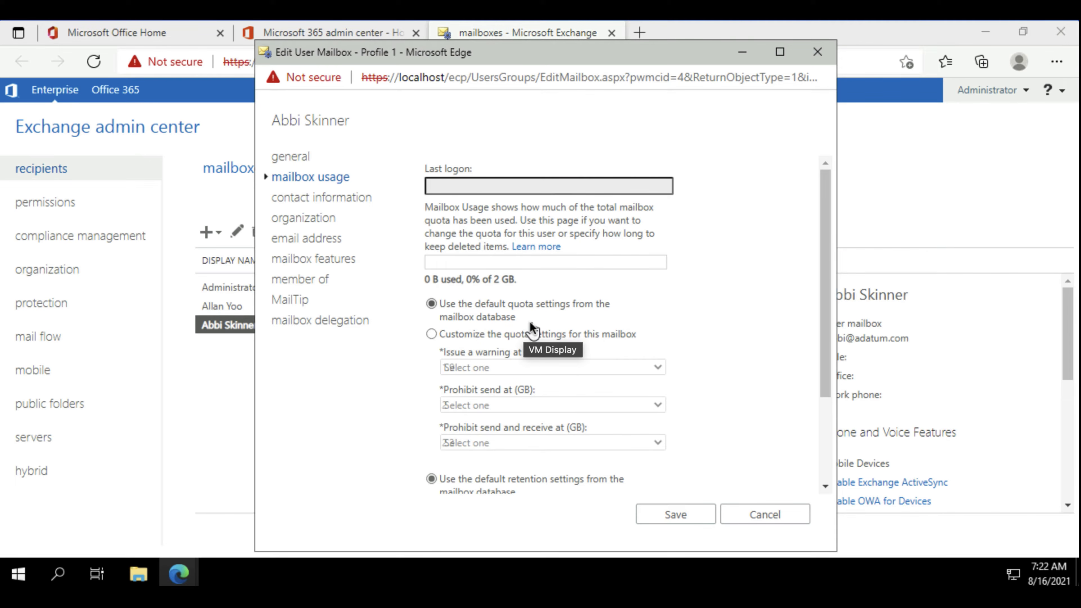
pyautogui.click(670, 515)
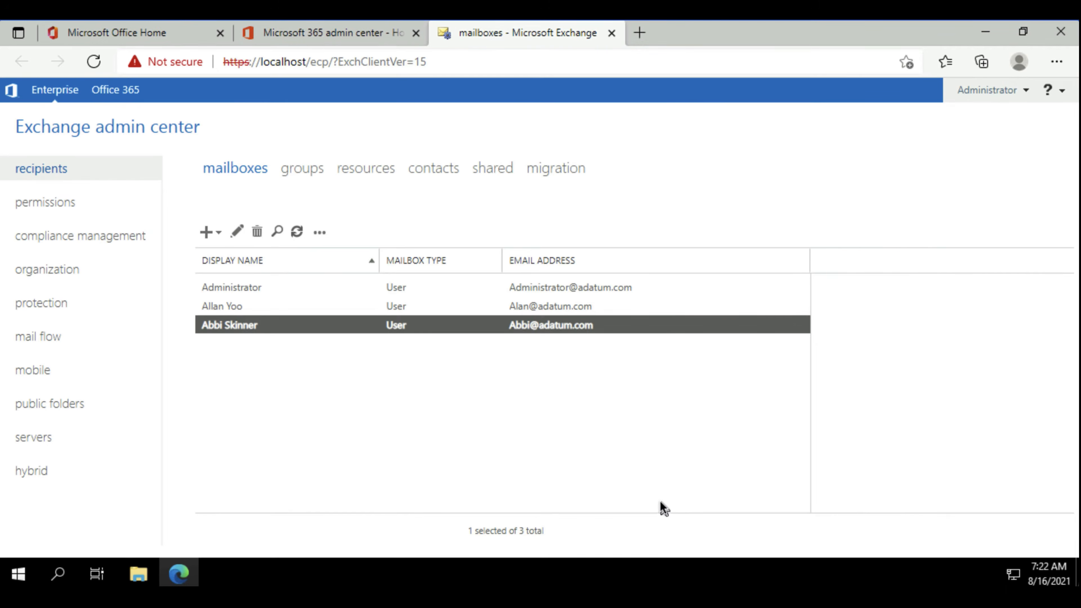
# Reopen the new mailbox's properties, review the contact information, and assign the other non-administrator user as manager in the organization details.
pyautogui.doubleClick(264, 324)
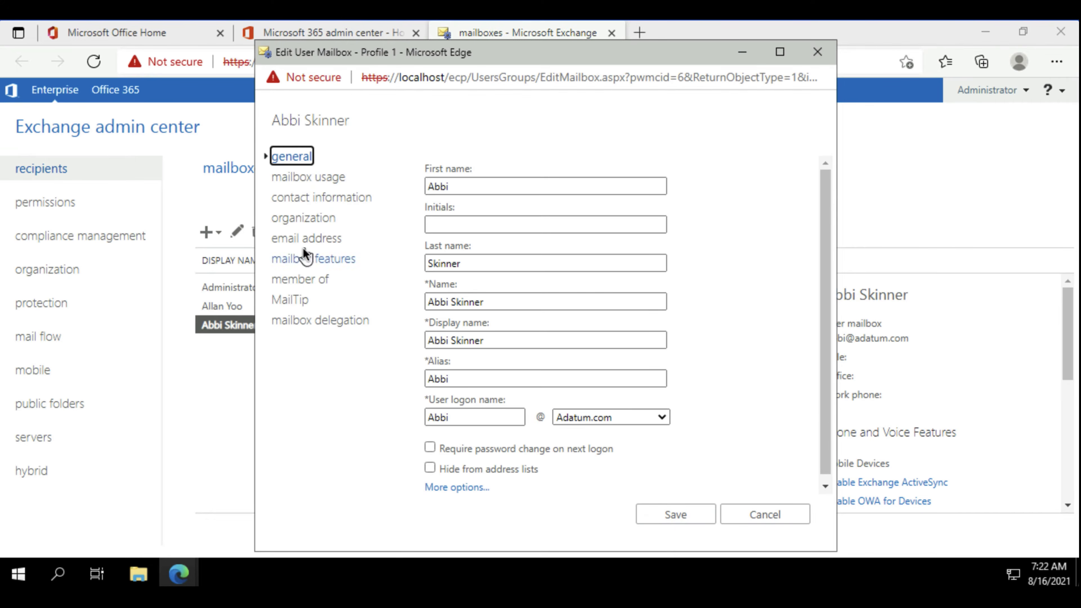
pyautogui.click(317, 200)
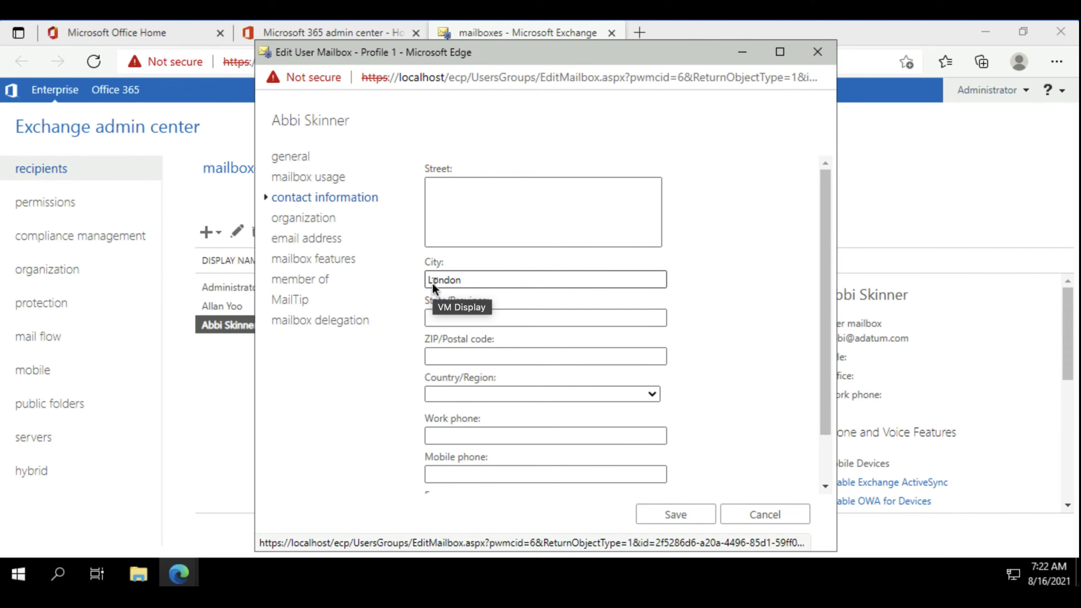
pyautogui.click(292, 218)
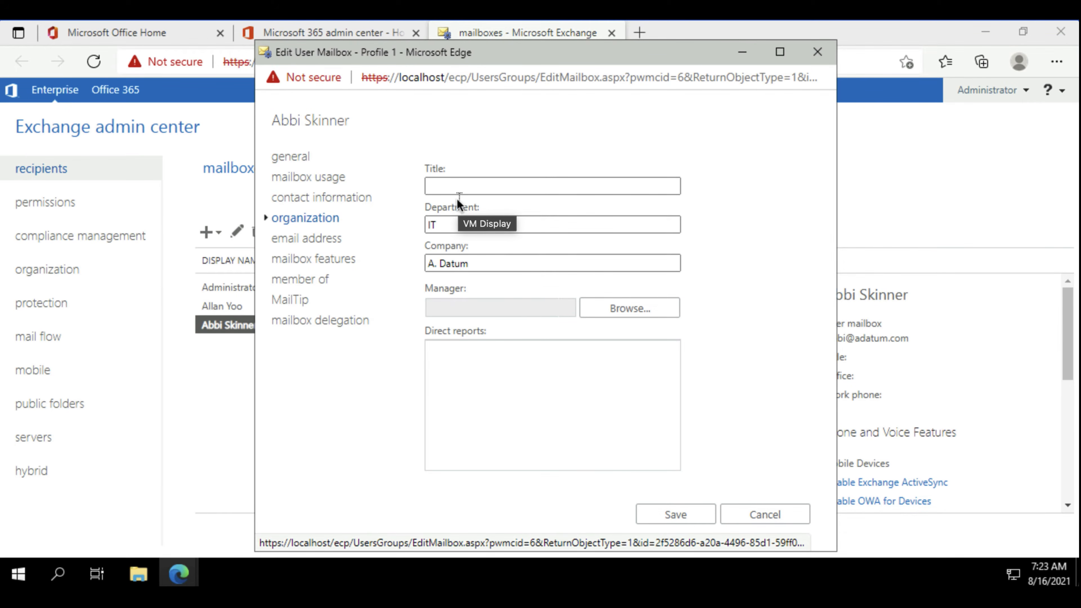
pyautogui.click(633, 309)
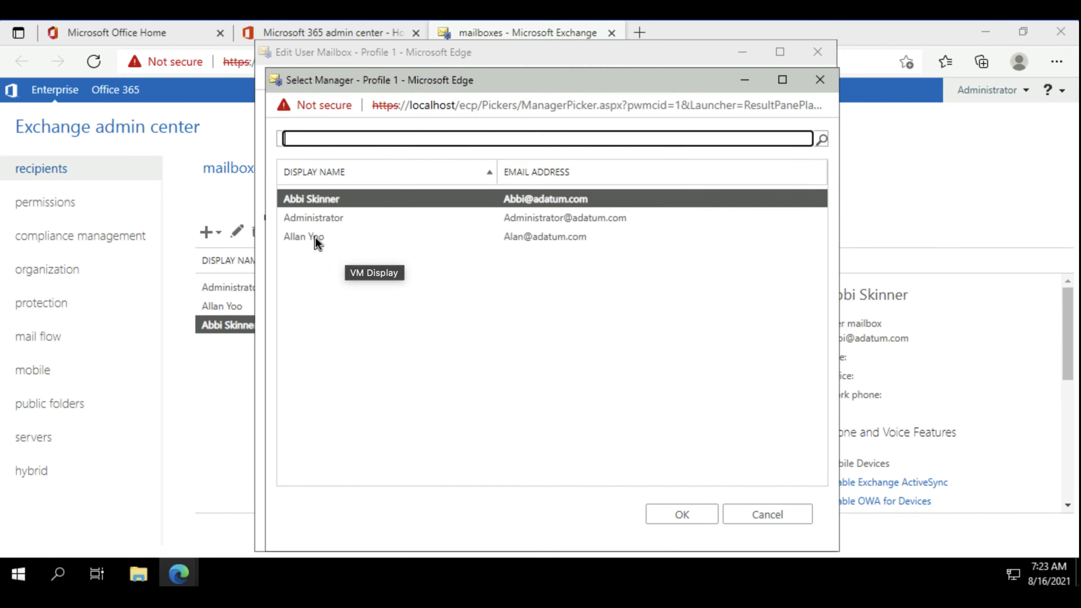
pyautogui.click(312, 236)
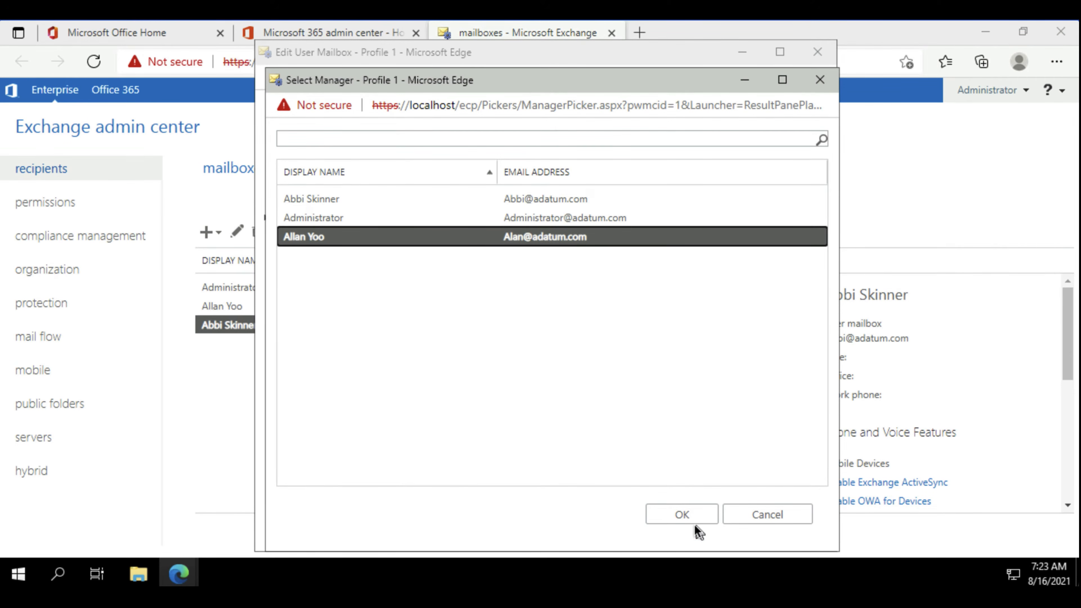
pyautogui.click(681, 514)
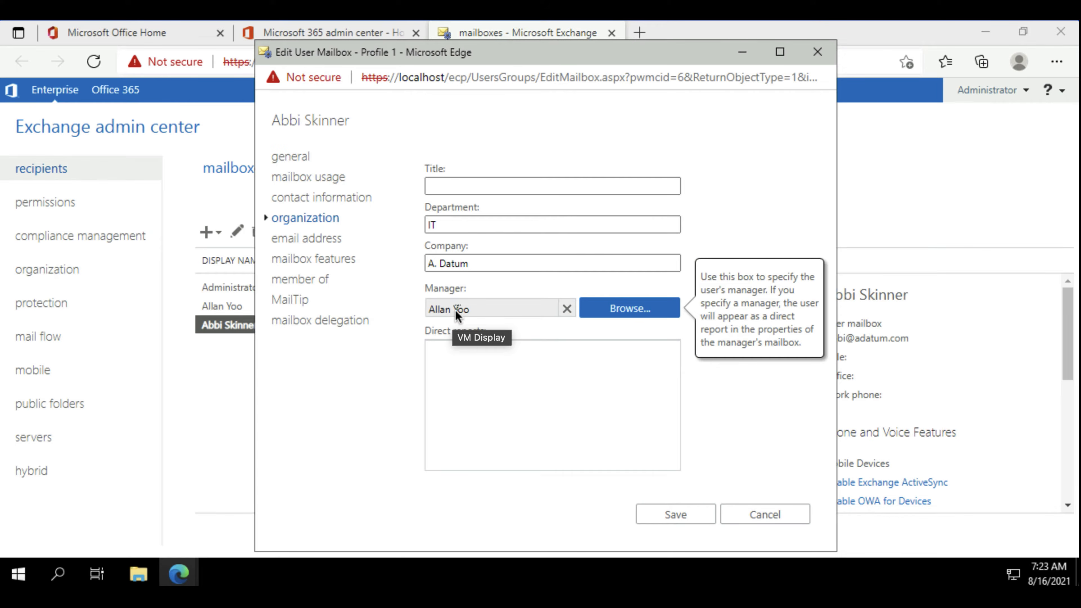
# Review the mailbox's email addresses, and set its retention policy to Default MRM Policy in the mailbox features.
pyautogui.click(308, 239)
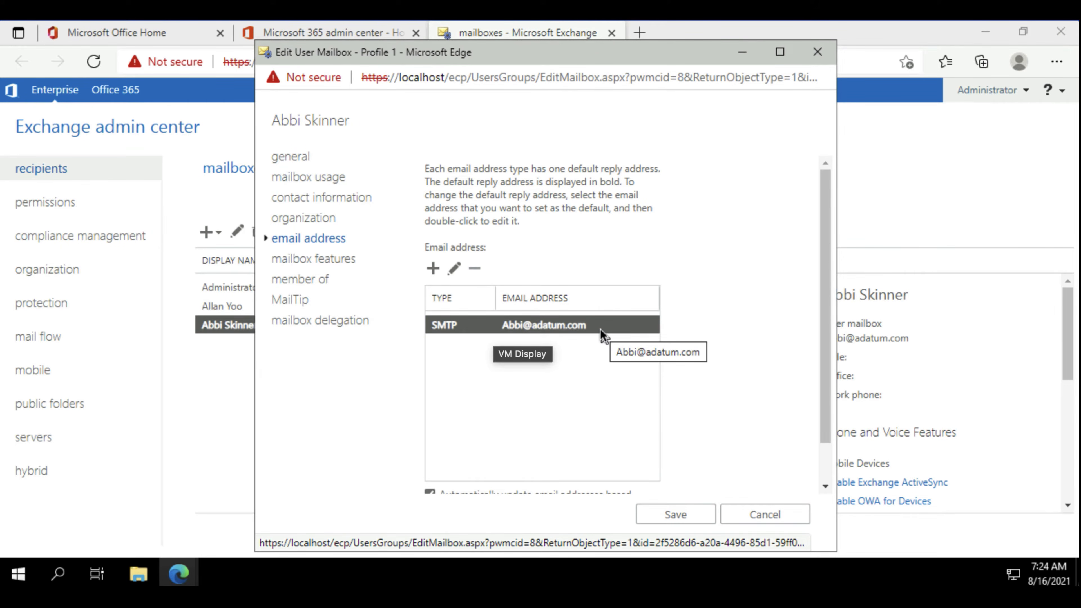
pyautogui.click(323, 264)
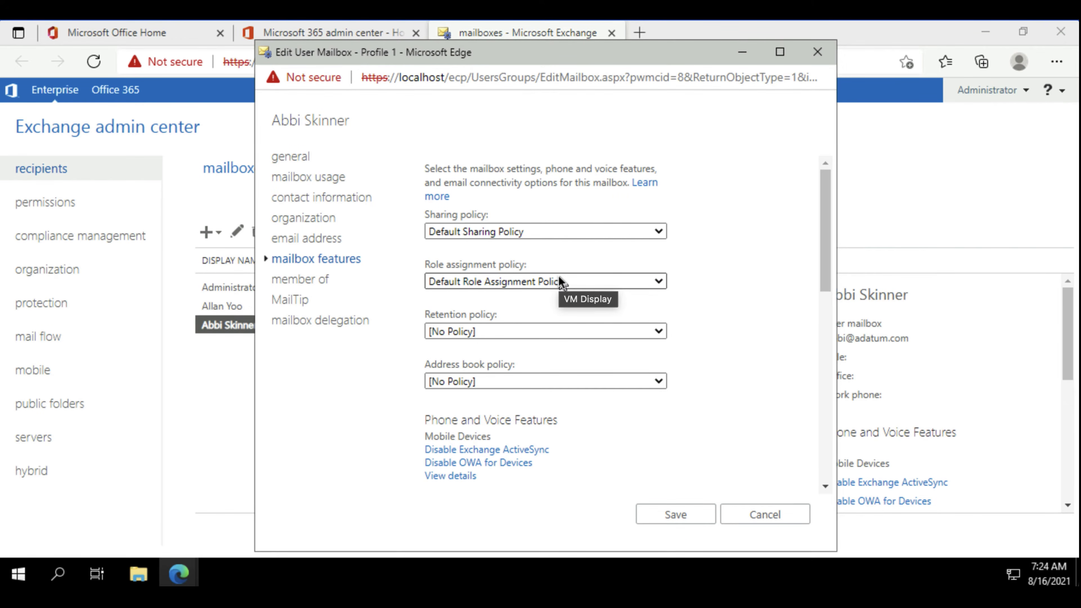
pyautogui.click(658, 332)
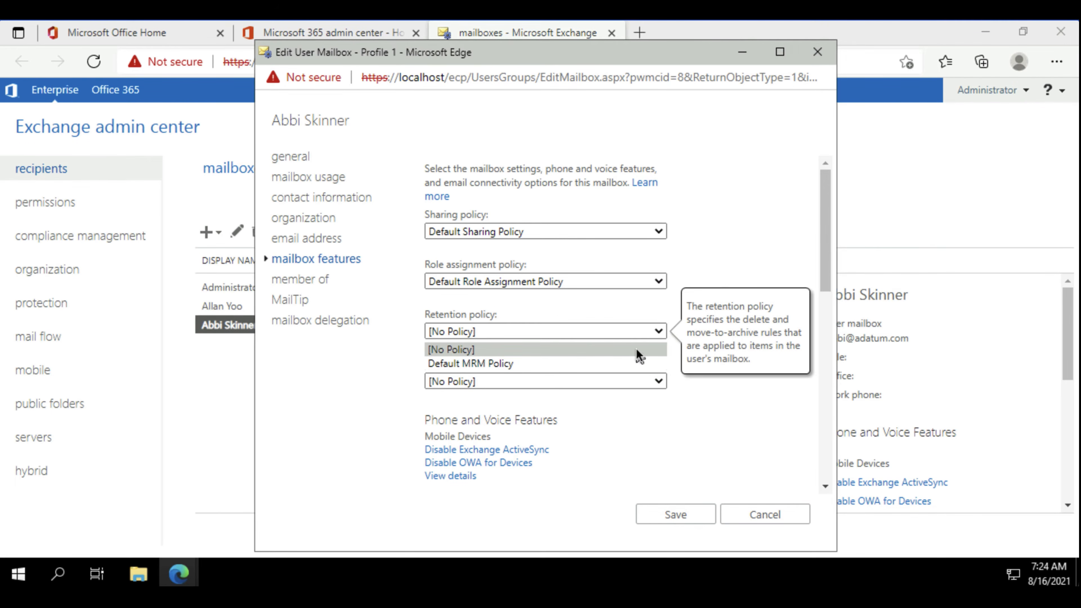
pyautogui.click(631, 366)
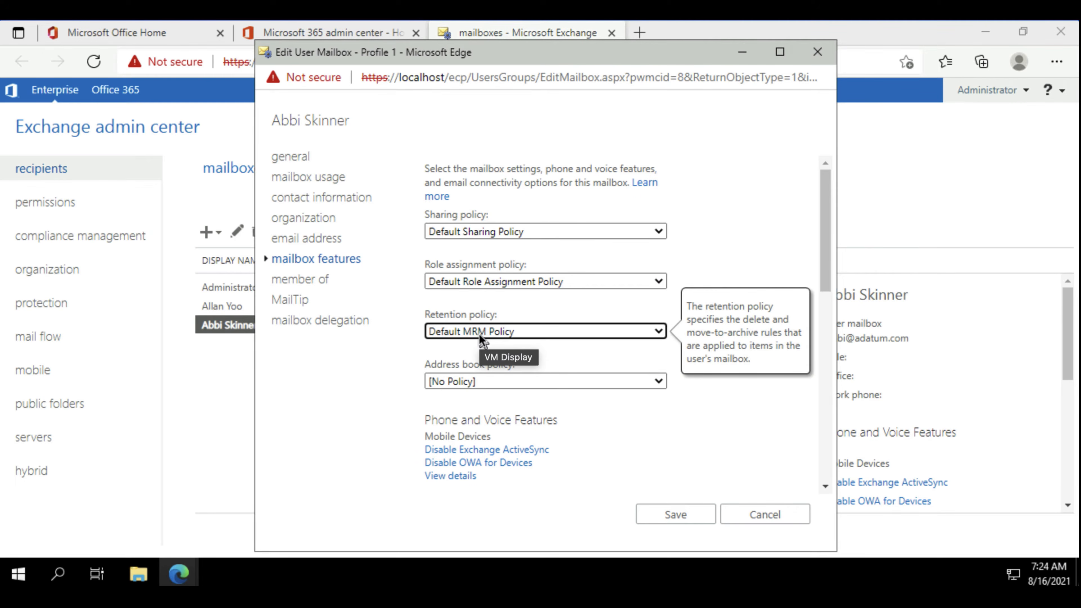
pyautogui.click(545, 377)
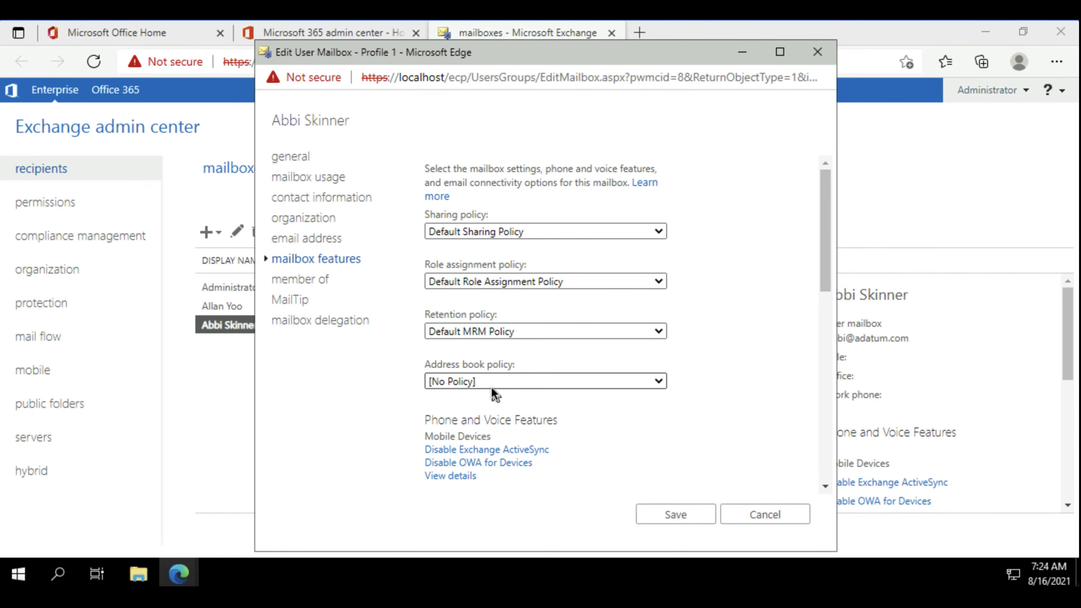
# Examine the mailbox's email connectivity and mail flow features, and view the message size restrictions without setting any limits.
pyautogui.scroll(-2, 494, 385)
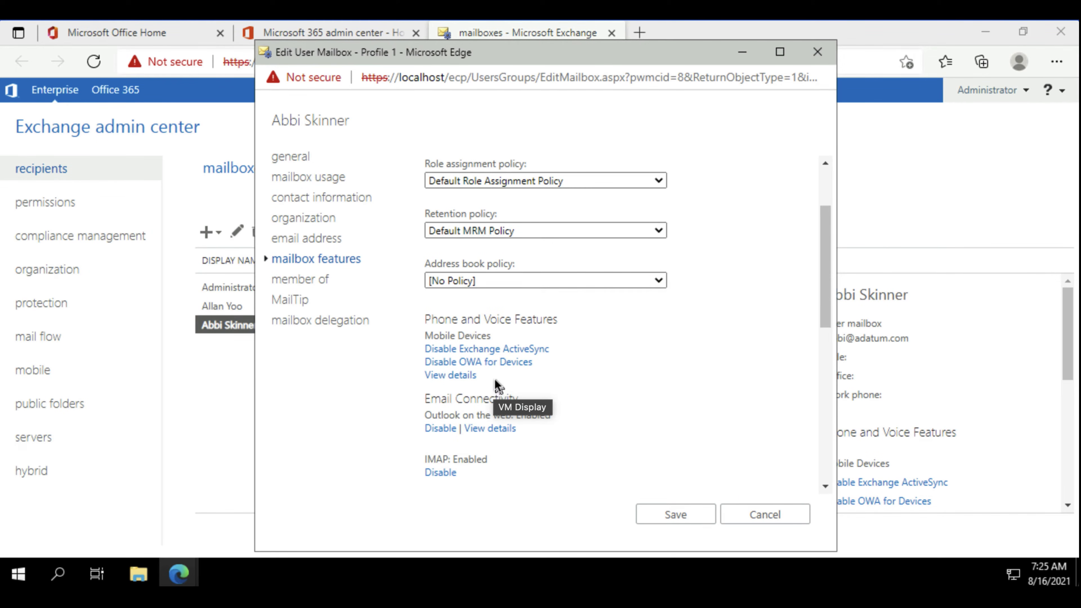
pyautogui.scroll(-5, 495, 380)
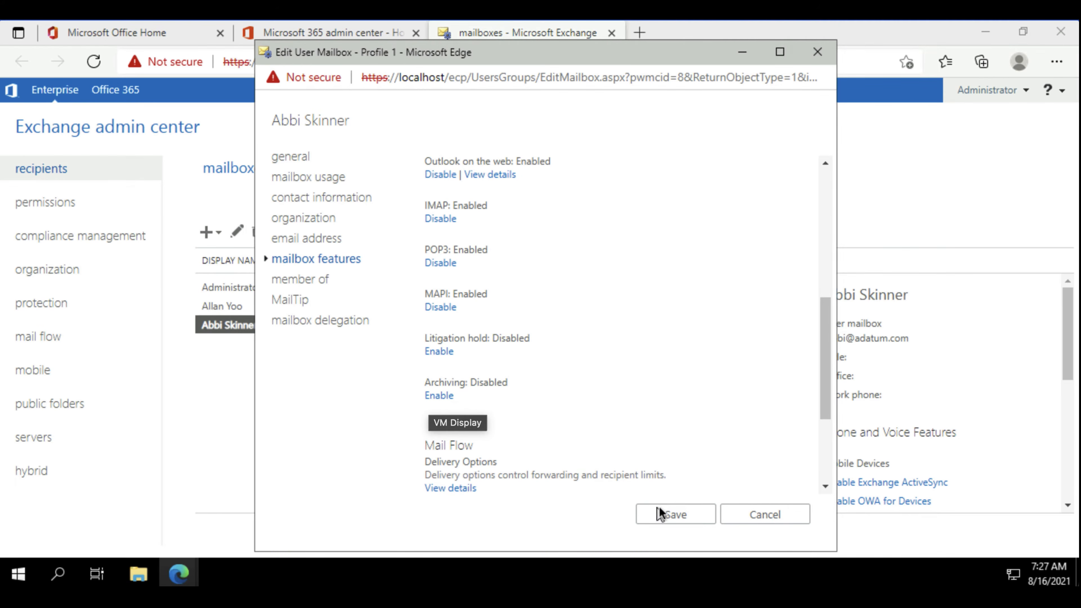
pyautogui.scroll(-3, 467, 338)
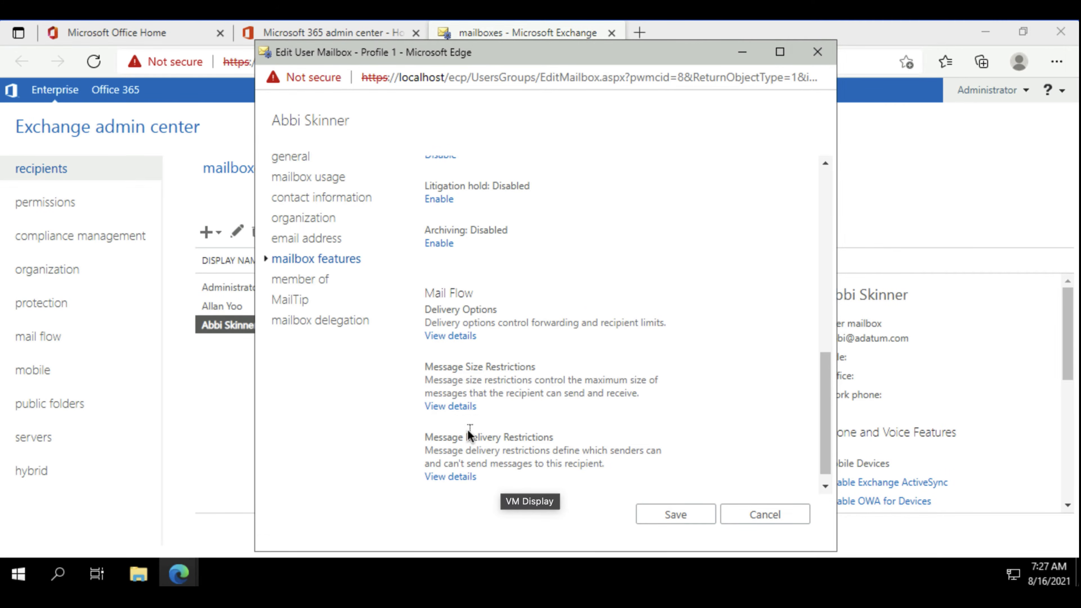
pyautogui.click(445, 406)
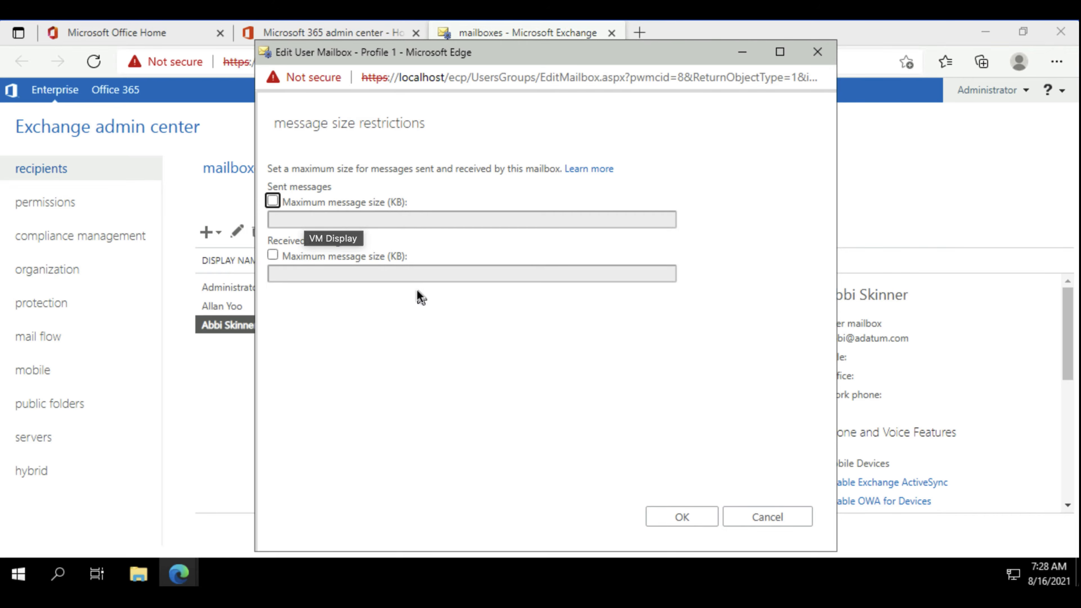
pyautogui.click(777, 518)
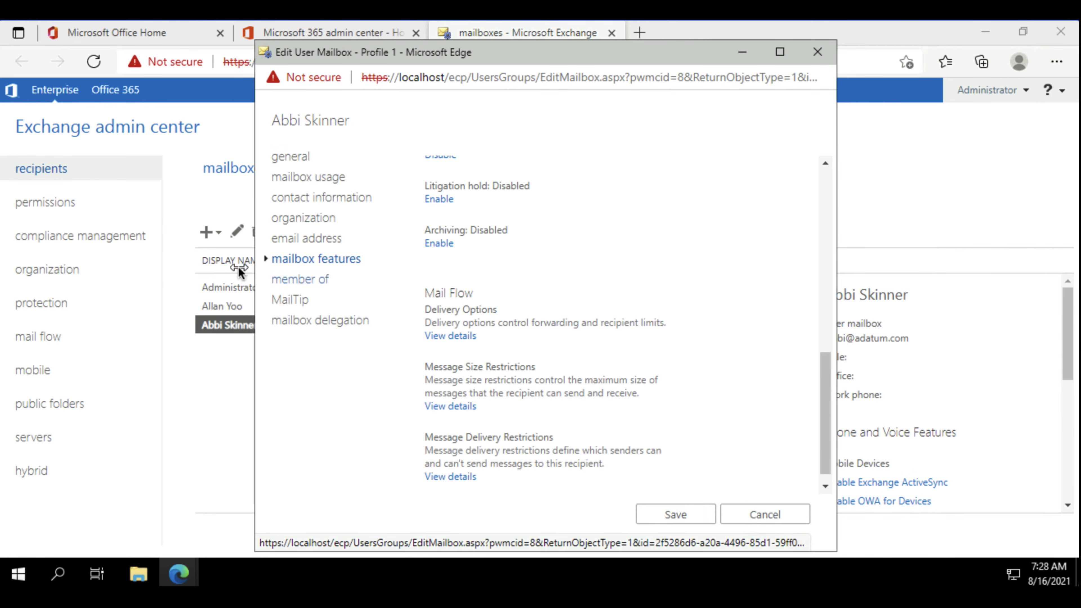
# Review the mailbox's distribution group membership and its MailTip setting.
pyautogui.click(285, 280)
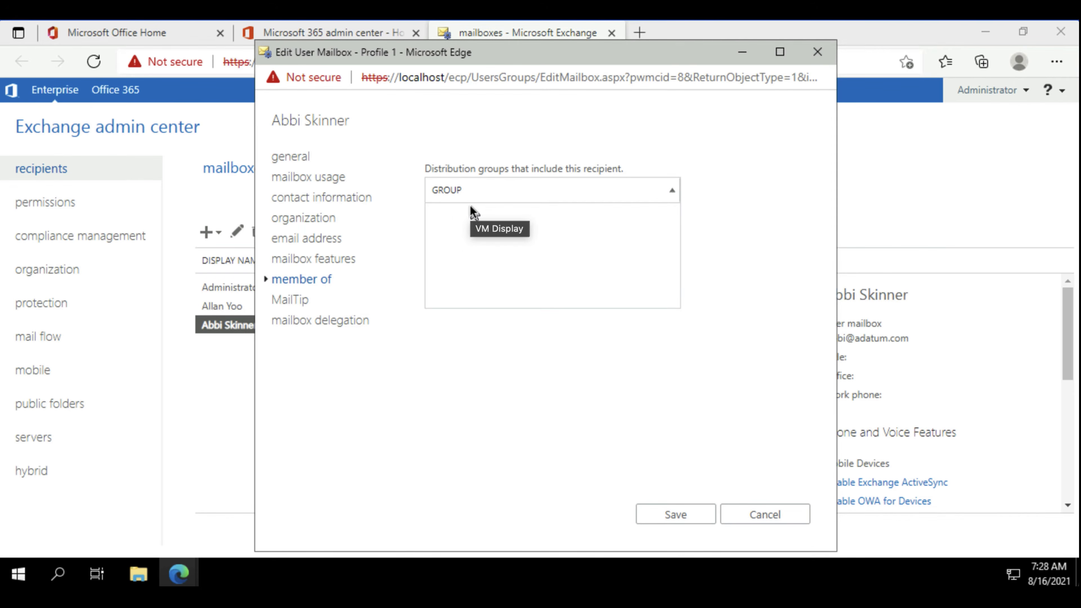
pyautogui.click(288, 298)
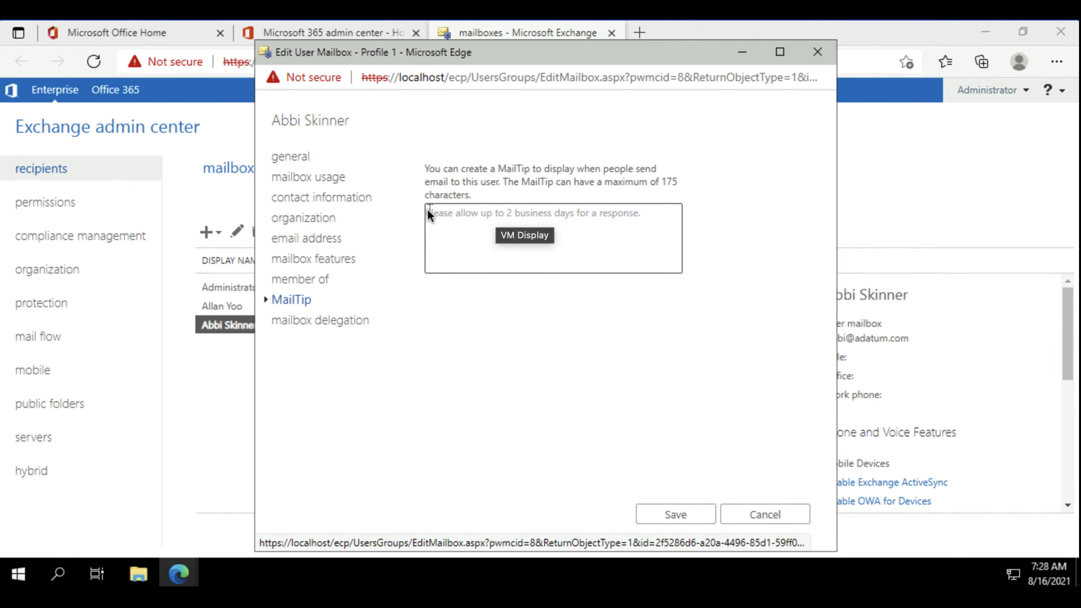
pyautogui.click(441, 212)
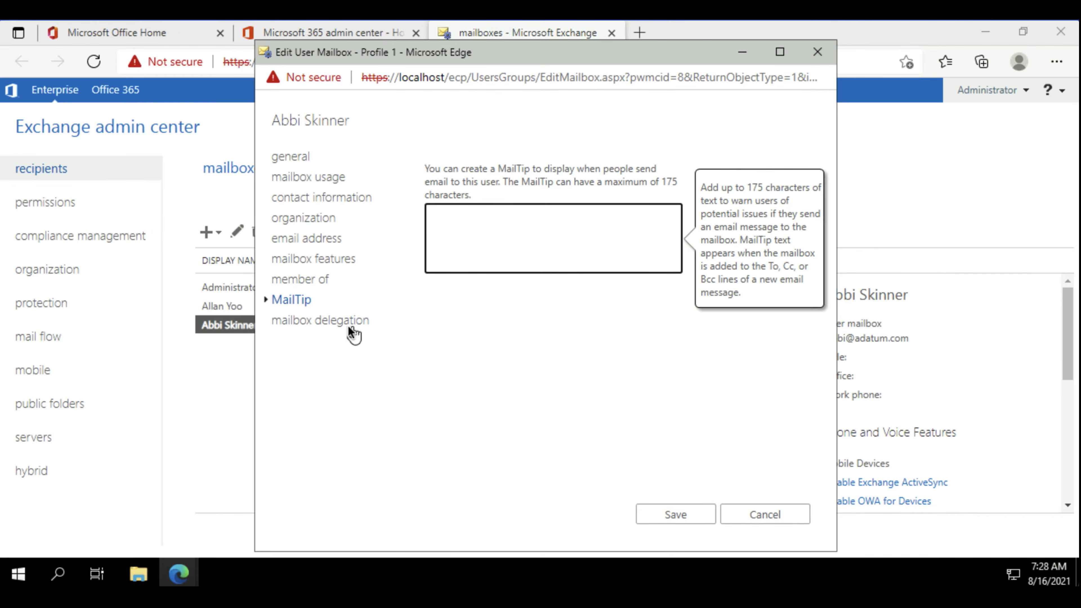
# Examine the mailbox delegation settings for the Send As, Send on Behalf and Full Access permissions.
pyautogui.click(341, 321)
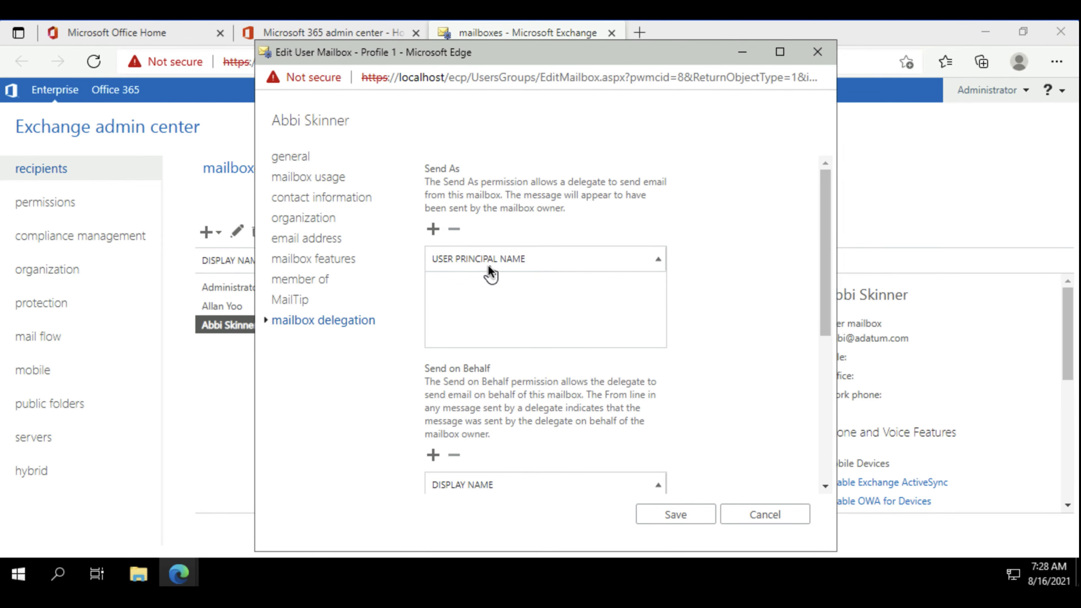
pyautogui.scroll(-1, 491, 269)
pyautogui.scroll(-2, 489, 267)
pyautogui.scroll(3, 485, 269)
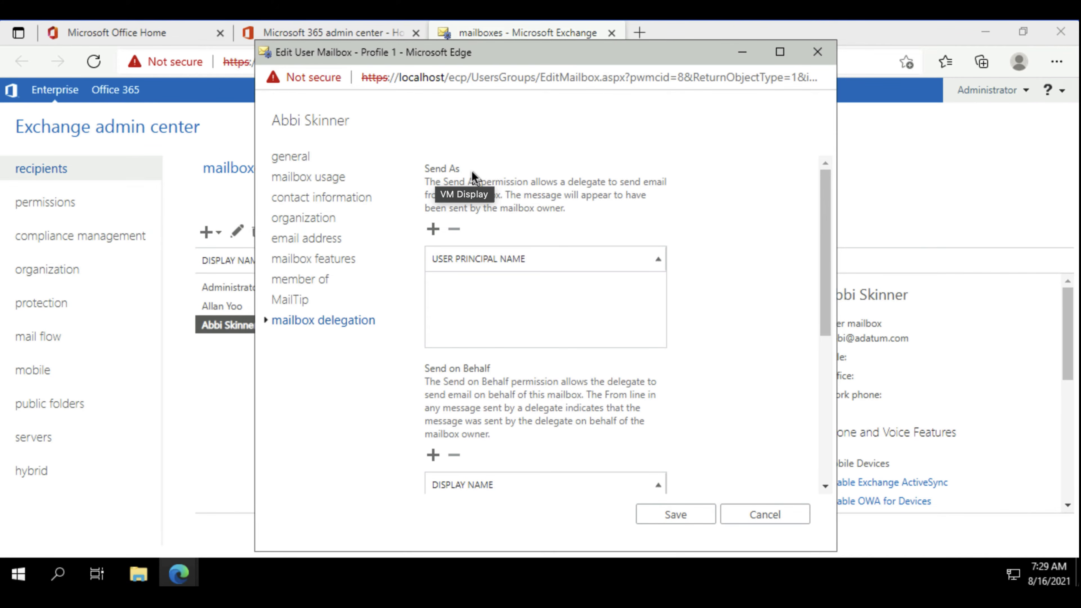
pyautogui.scroll(-1, 490, 404)
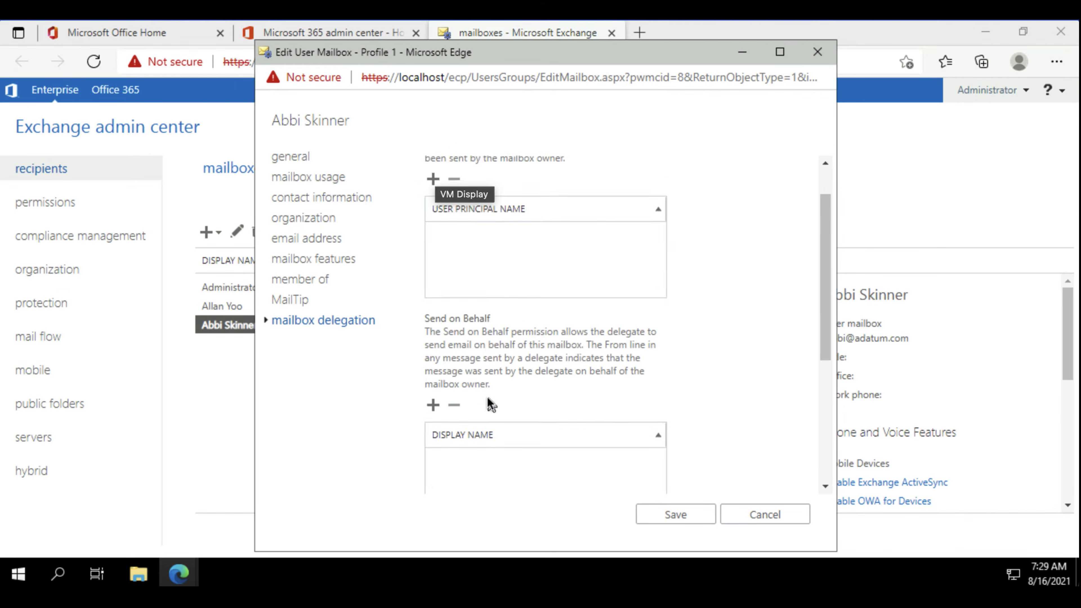
pyautogui.scroll(-2, 487, 397)
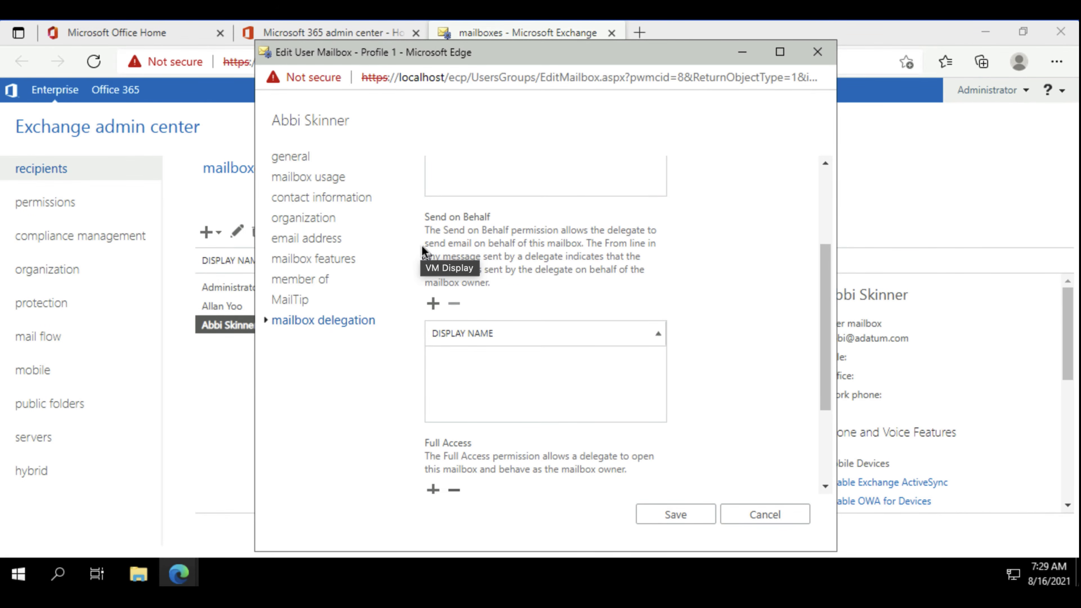
pyautogui.scroll(-3, 547, 286)
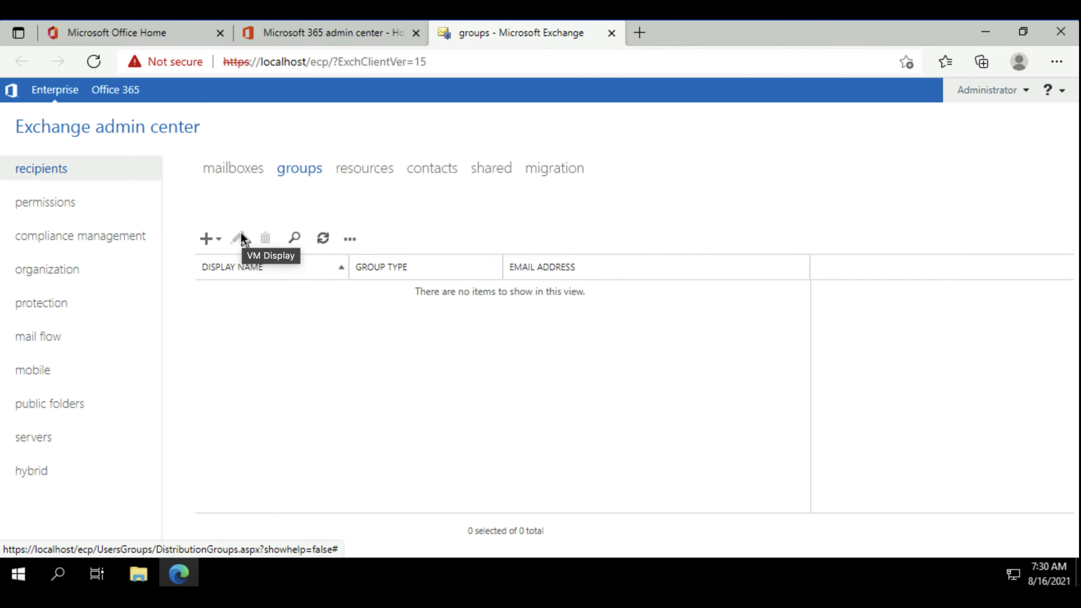
# Review the resources and contacts recipient pages, including the types of resource mailbox and contact that can be created.
pyautogui.click(350, 168)
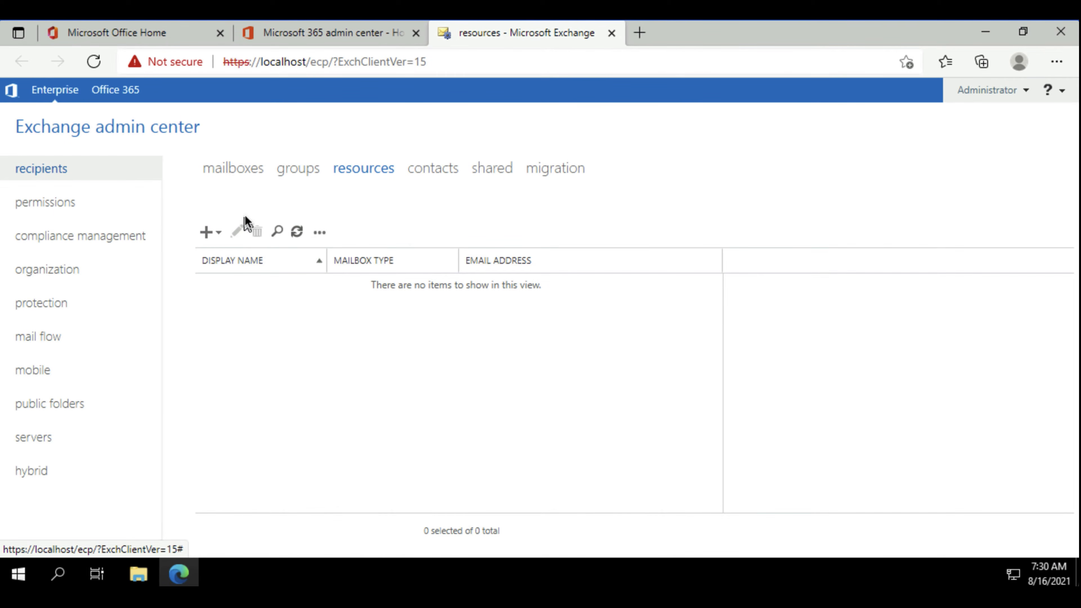
pyautogui.click(214, 235)
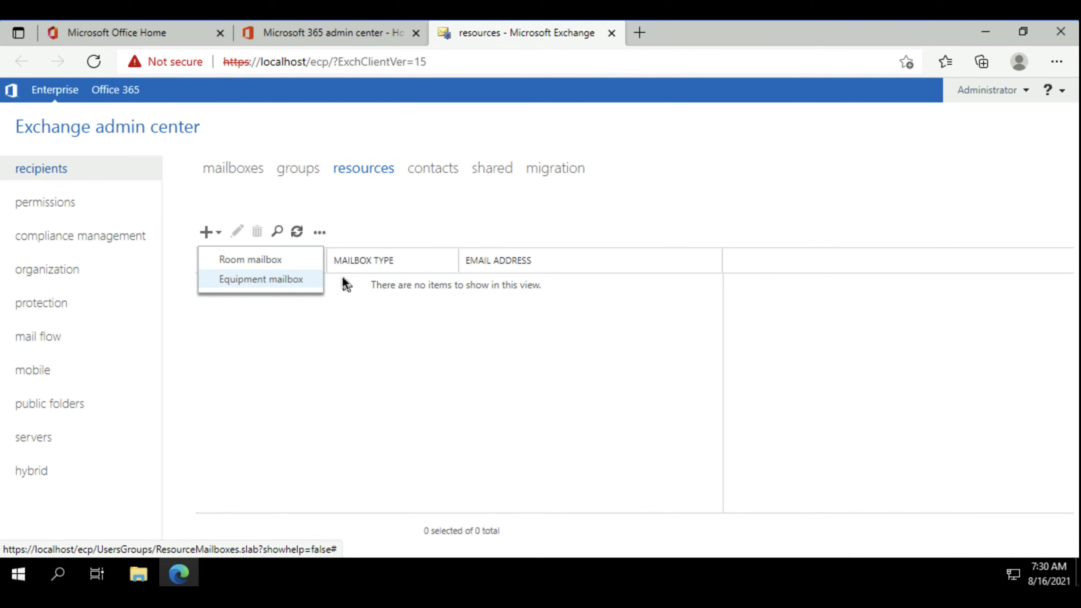
pyautogui.click(482, 193)
pyautogui.click(439, 167)
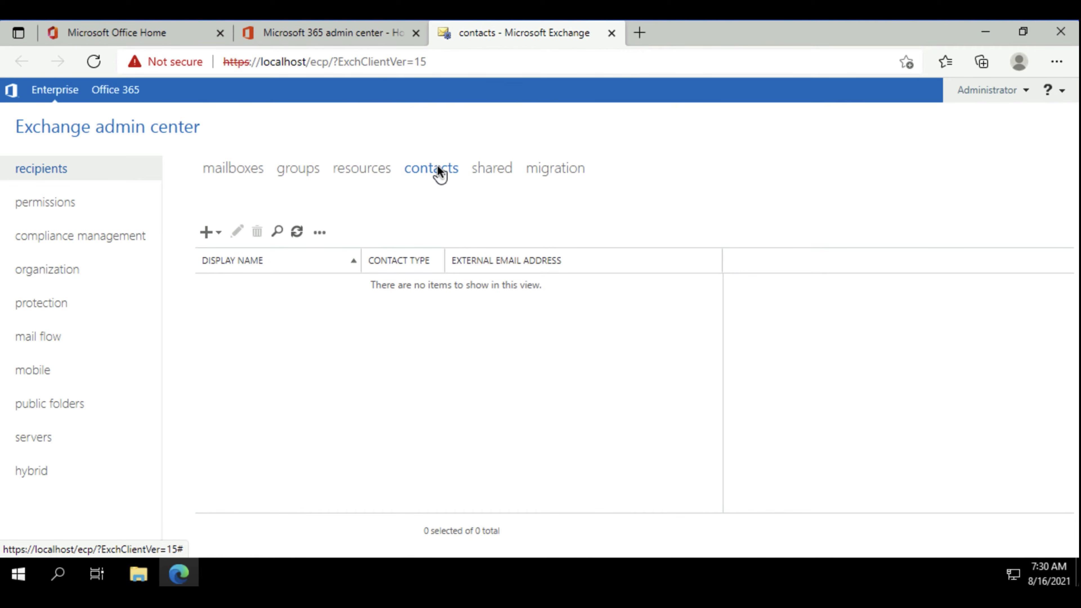
pyautogui.click(219, 234)
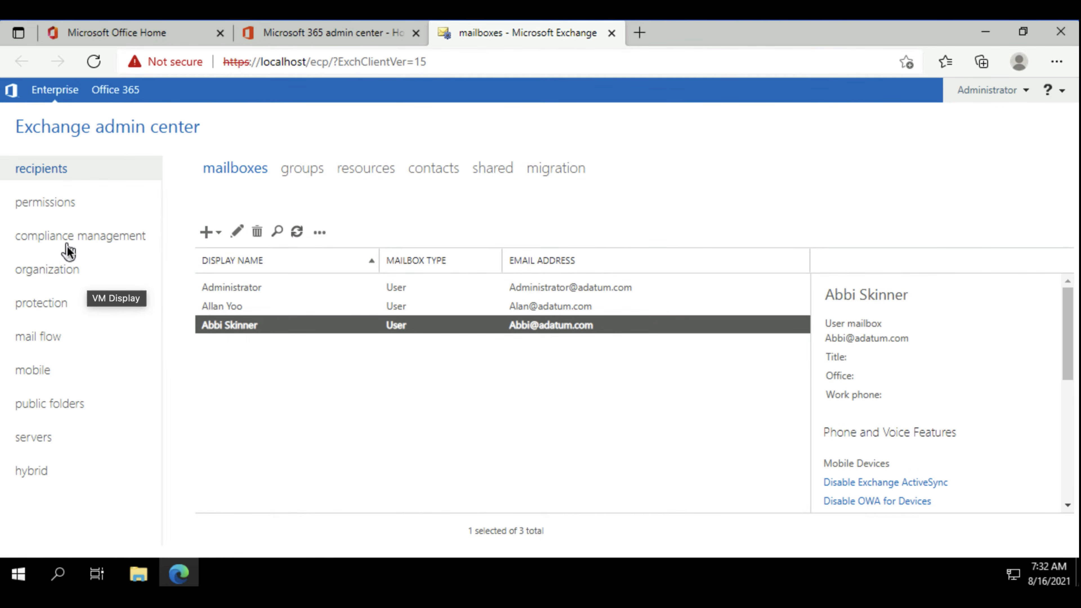
# Review the admin roles under permissions, and open and close the Security Administrator role group's details without changes.
pyautogui.click(55, 200)
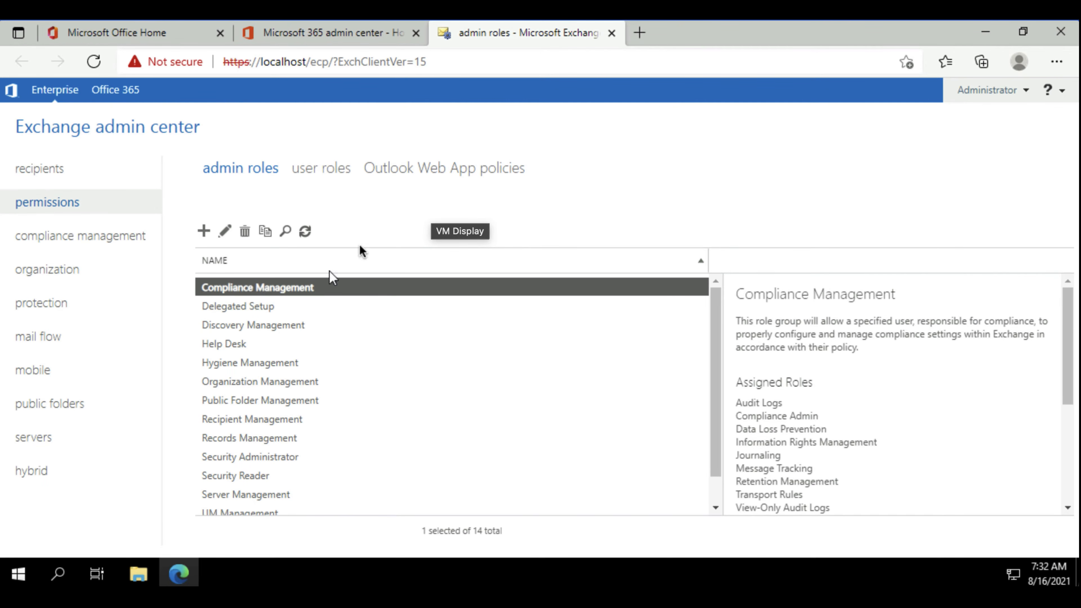
pyautogui.scroll(-1, 296, 317)
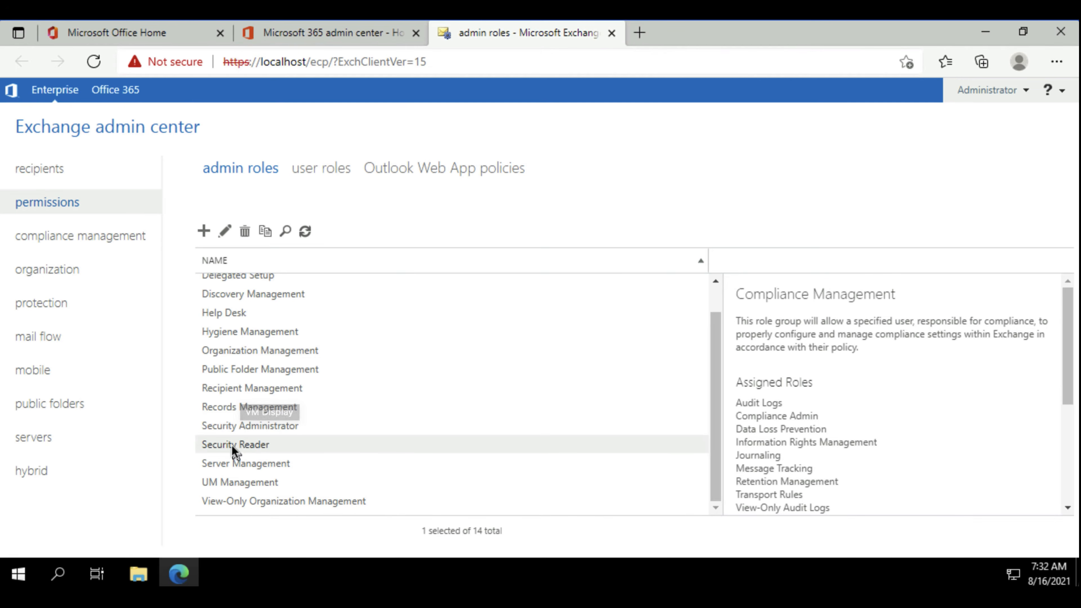
pyautogui.click(240, 429)
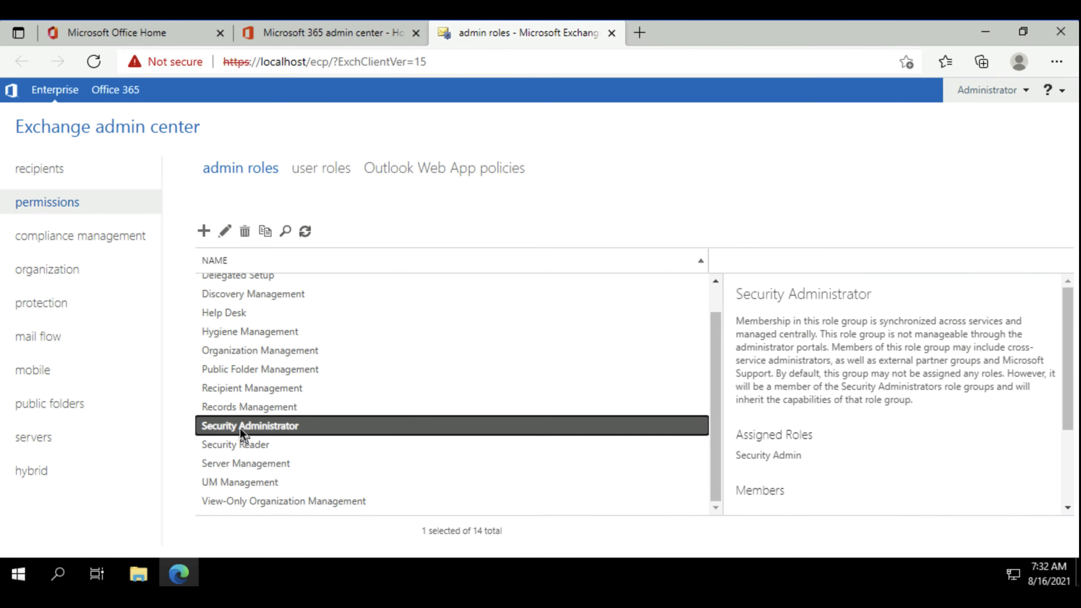
pyautogui.doubleClick(311, 426)
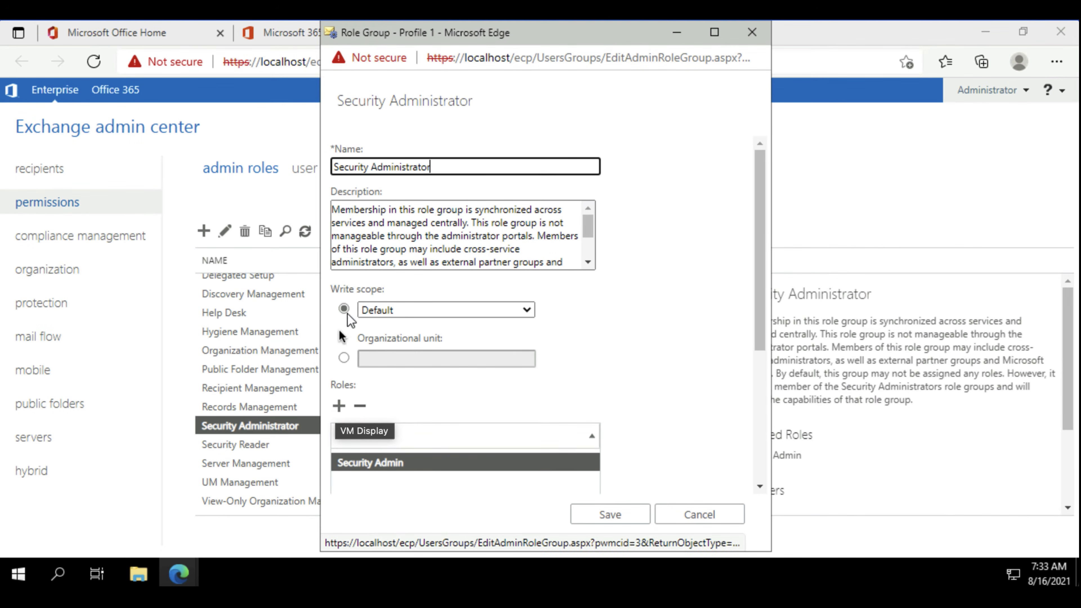
pyautogui.click(755, 34)
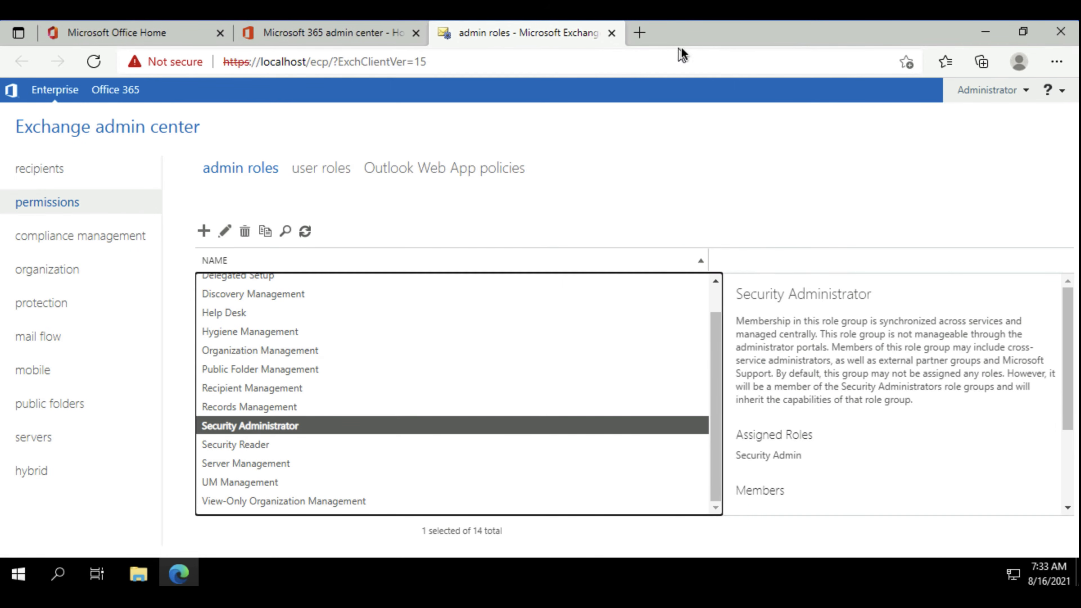
# Examine the end-user roles in the Default Role Assignment Policy under user roles, and close it without changes.
pyautogui.click(304, 170)
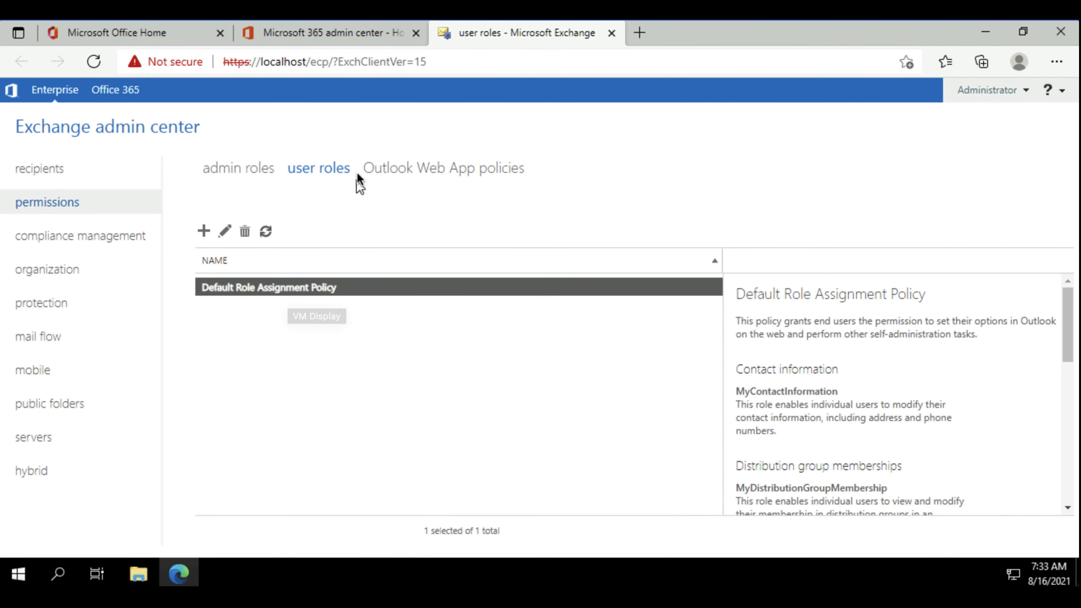
pyautogui.doubleClick(346, 288)
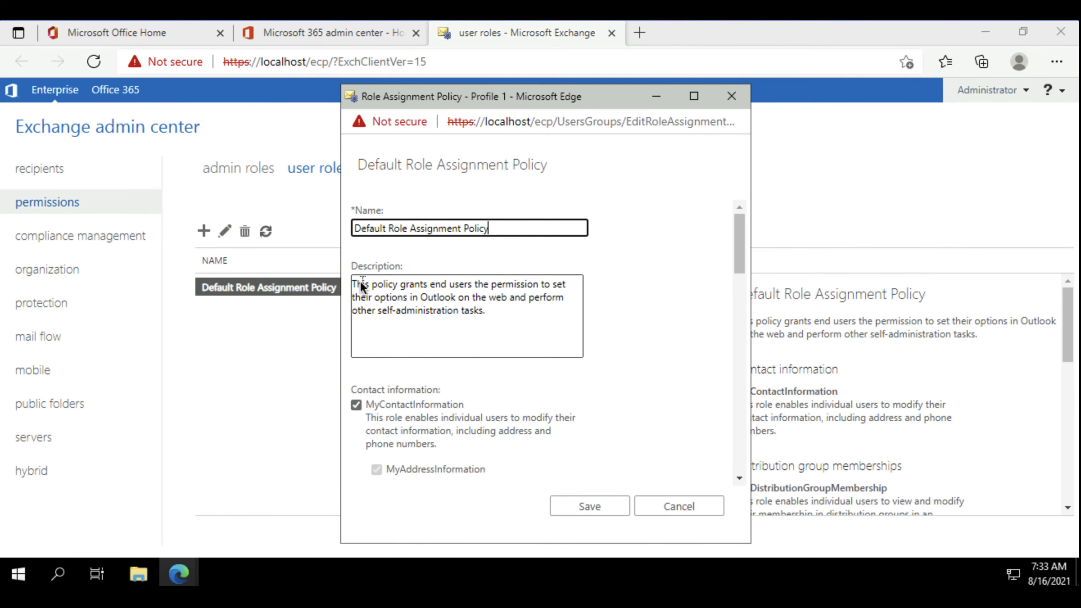
pyautogui.scroll(-4, 465, 335)
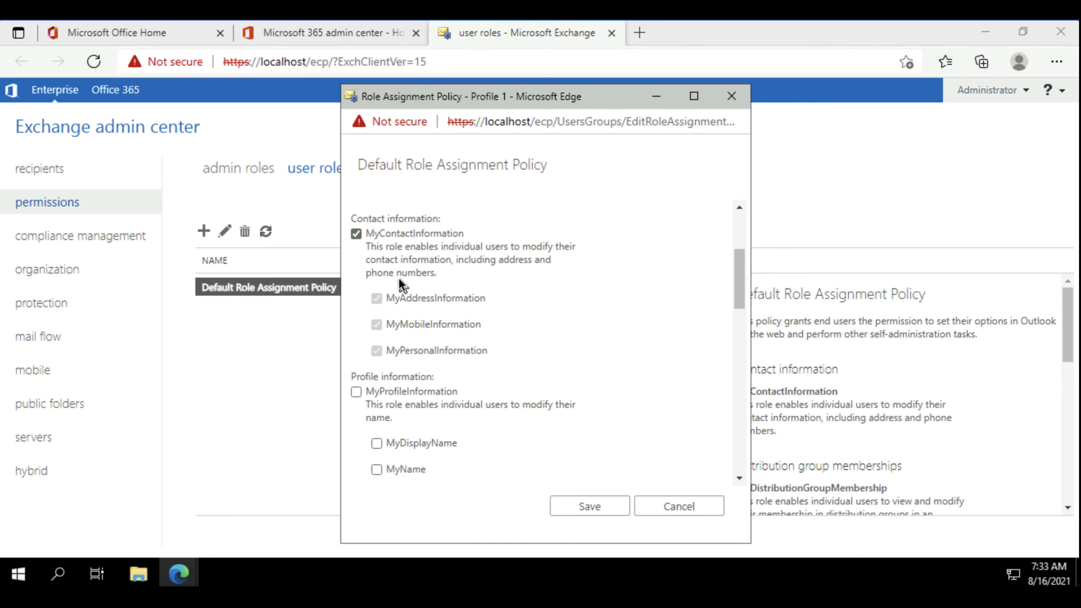
pyautogui.scroll(-2, 400, 280)
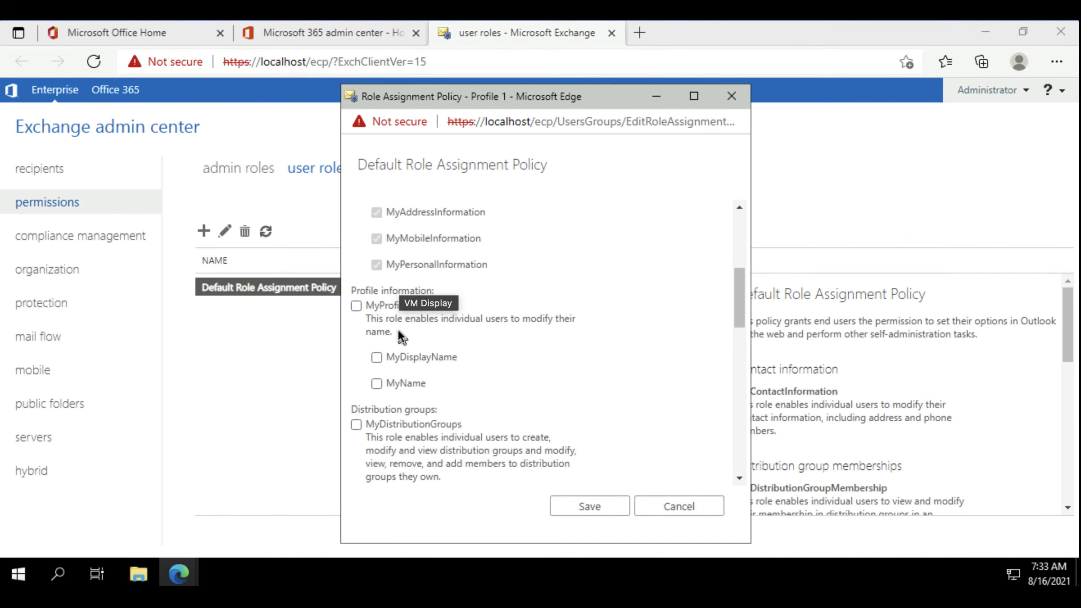
pyautogui.scroll(-2, 404, 311)
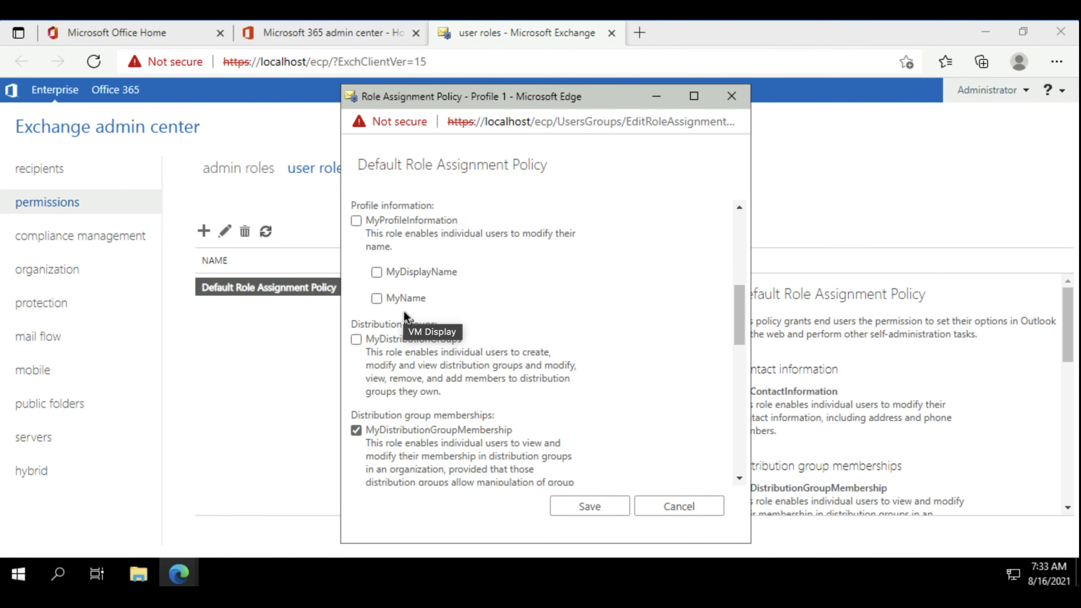
pyautogui.scroll(-4, 404, 313)
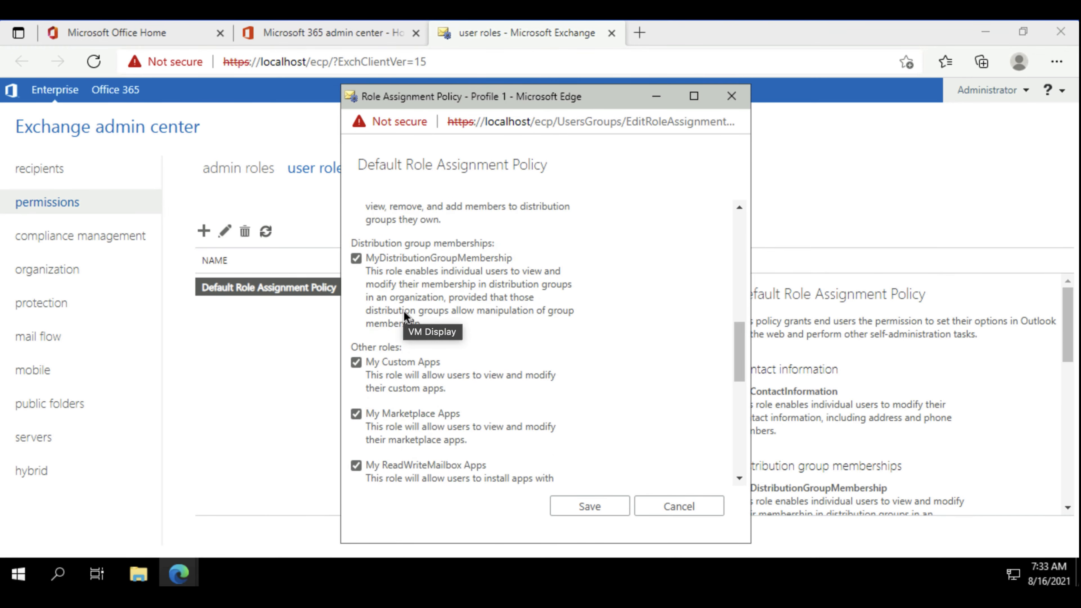
pyautogui.scroll(-4, 404, 313)
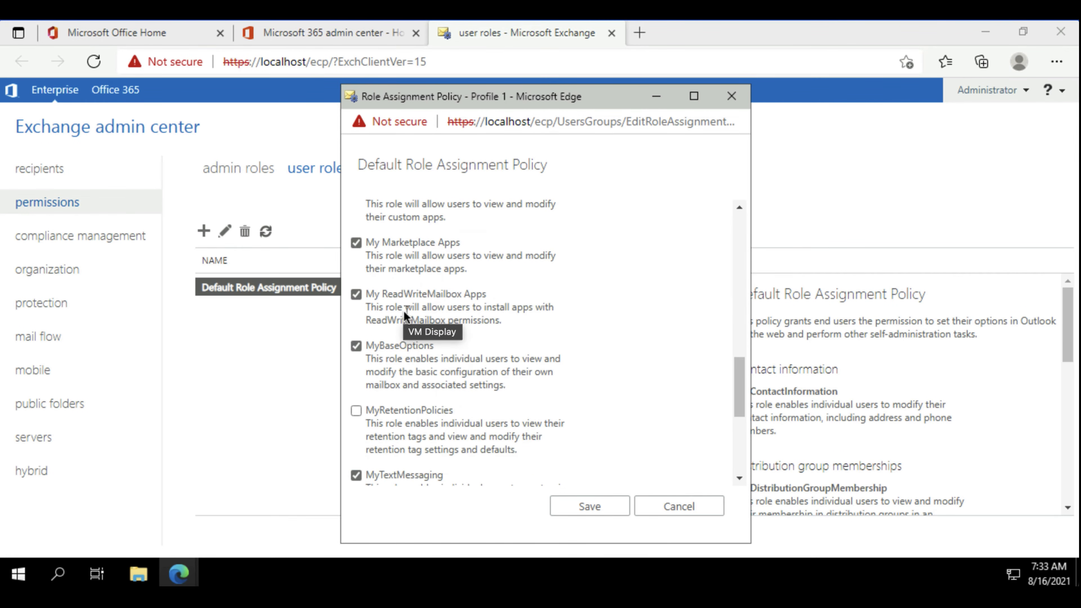
pyautogui.scroll(-3, 444, 360)
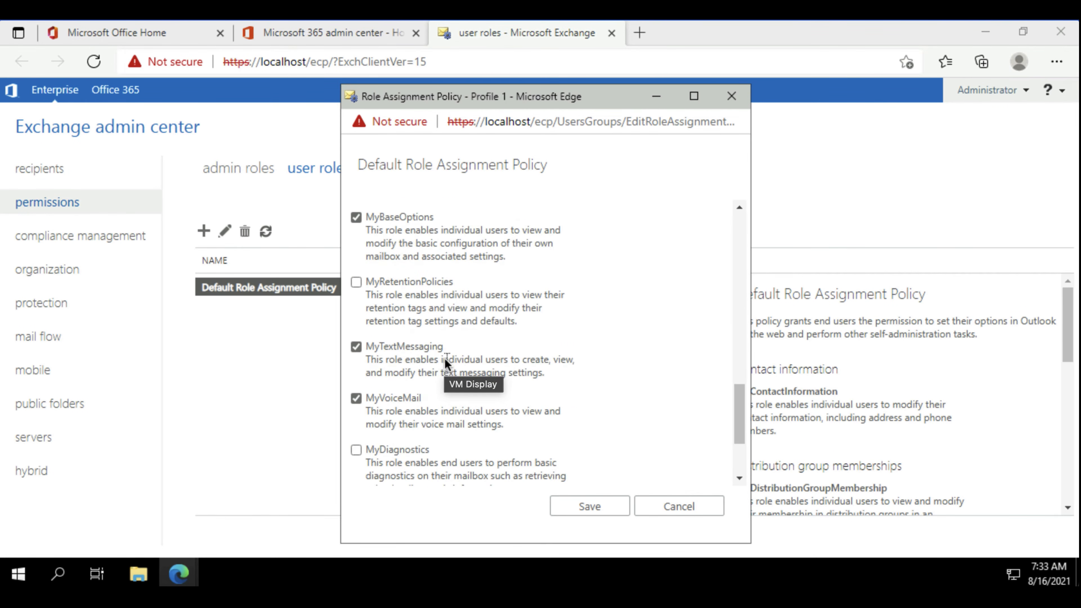
pyautogui.scroll(-3, 445, 360)
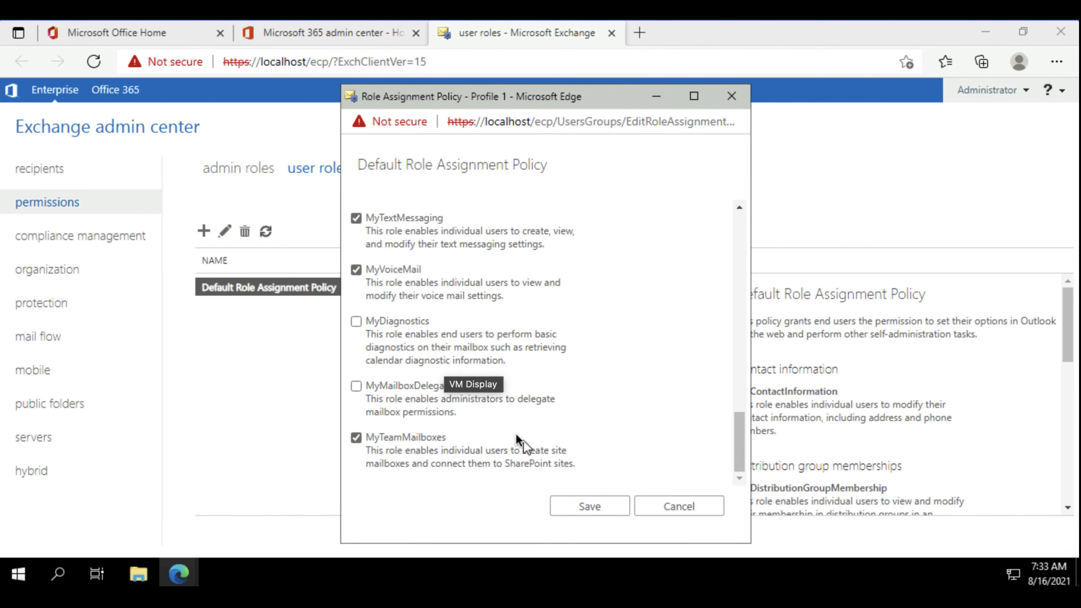
pyautogui.click(702, 507)
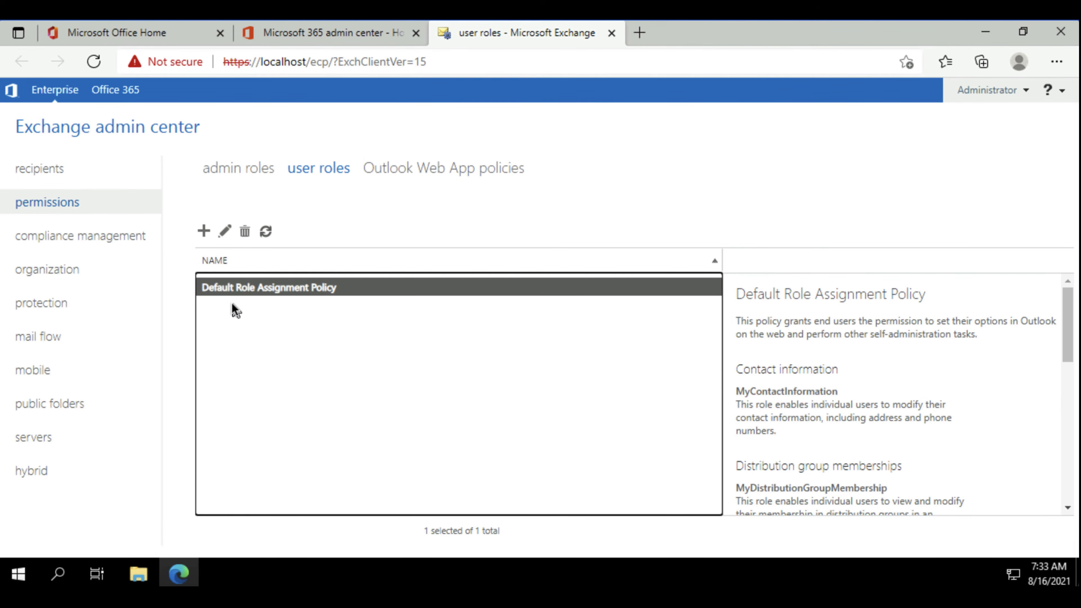
# Start a new role assignment policy named Student Policy and include the MyContactInformation, MyProfileInformation and MyDistributionGroups roles.
pyautogui.click(204, 230)
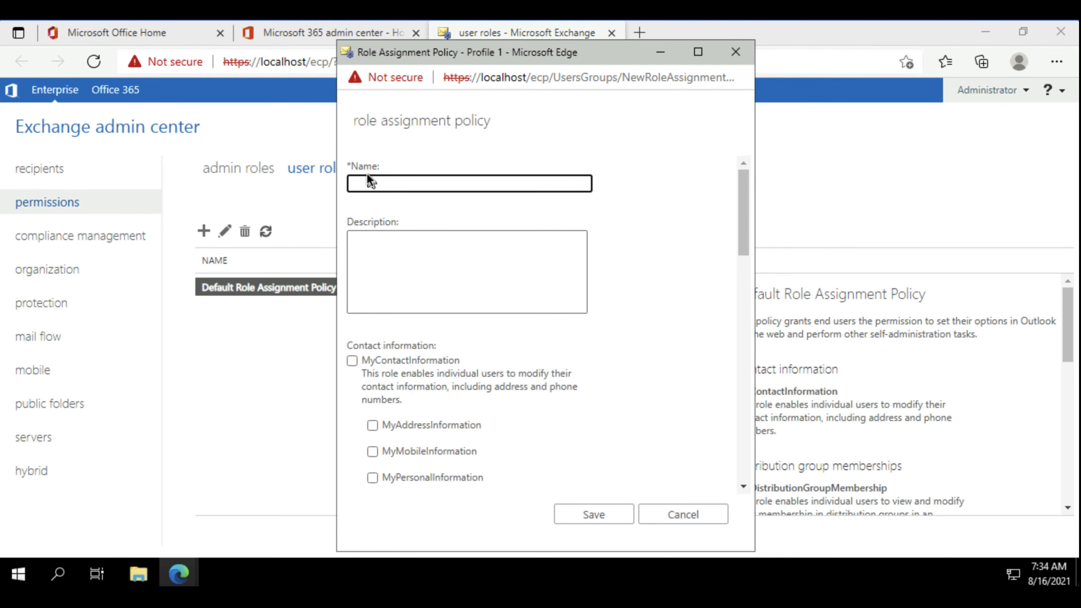
pyautogui.write('Student Policy')
pyautogui.scroll(-1, 429, 385)
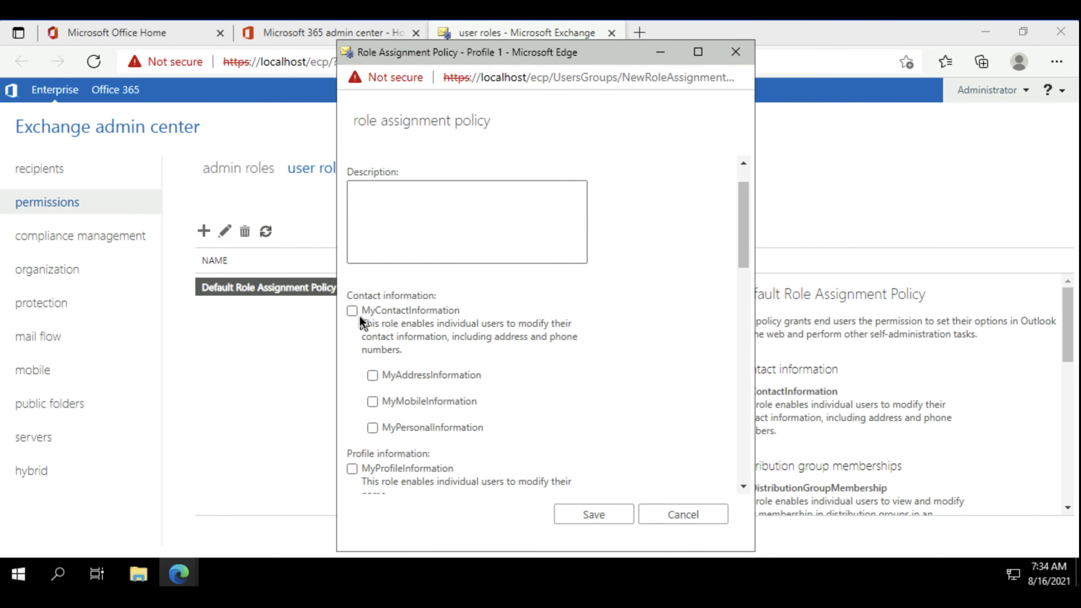
pyautogui.click(351, 312)
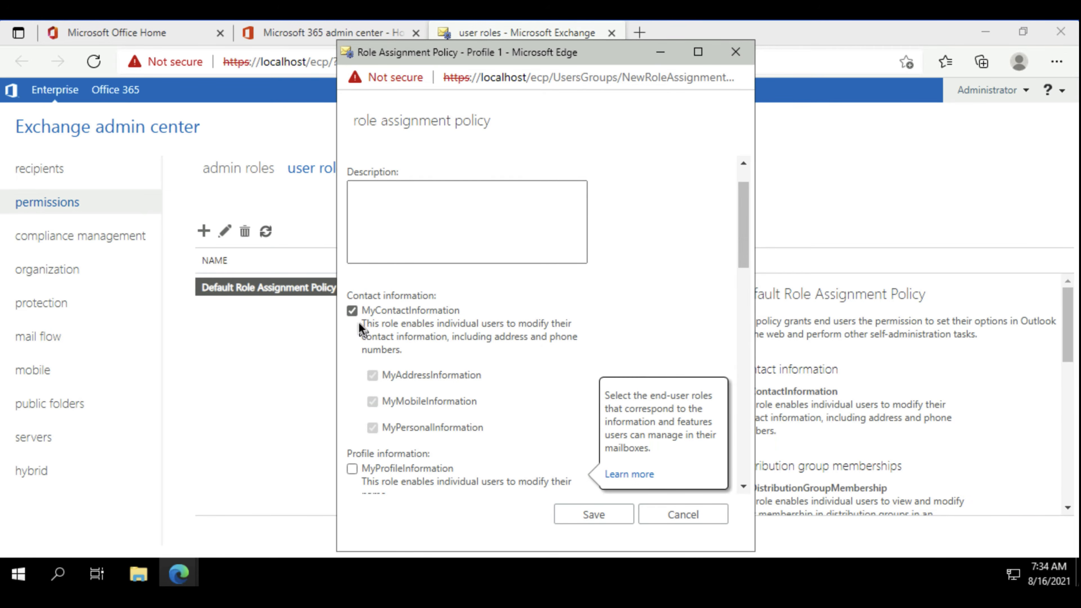
pyautogui.scroll(-4, 371, 327)
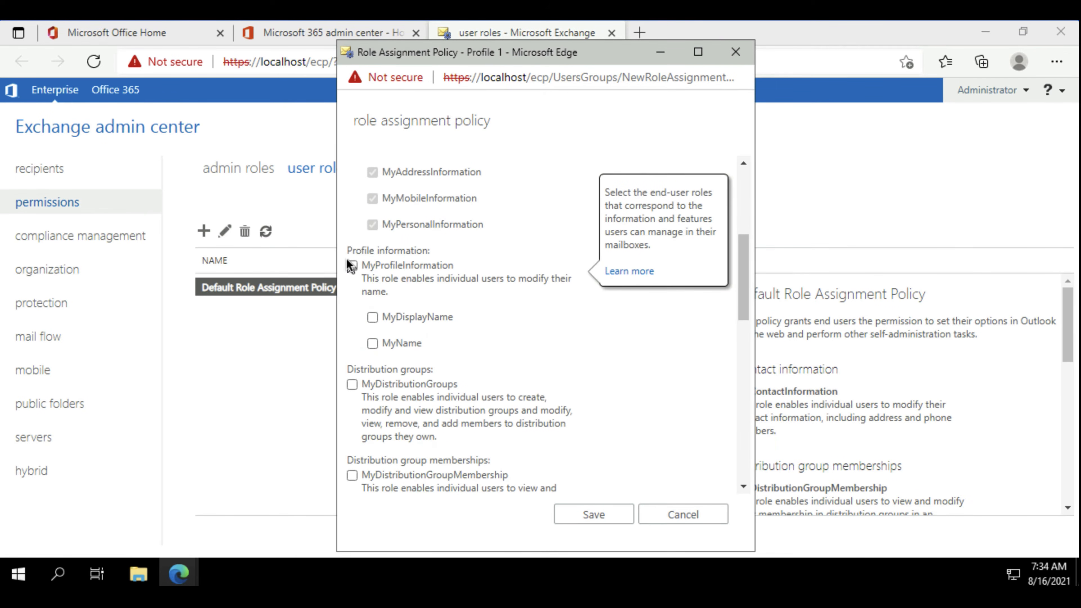
pyautogui.click(353, 265)
pyautogui.scroll(-2, 385, 294)
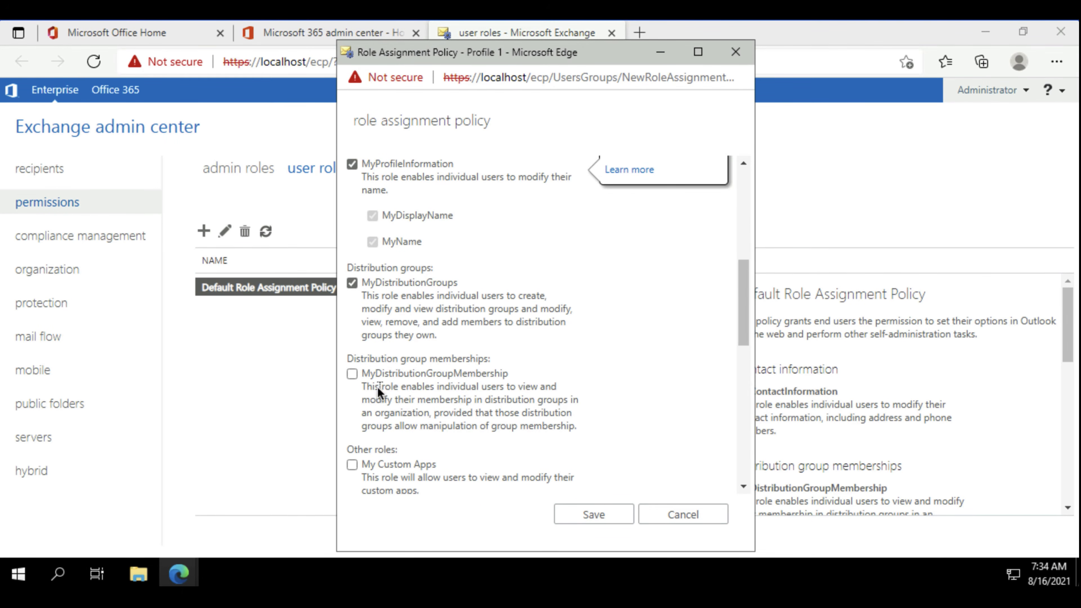
# Add the My Custom Apps, My ReadWriteMailbox Apps, MyVoiceMail, MyDiagnostics and MyTeamMailboxes roles to the new policy and save it.
pyautogui.scroll(-2, 378, 389)
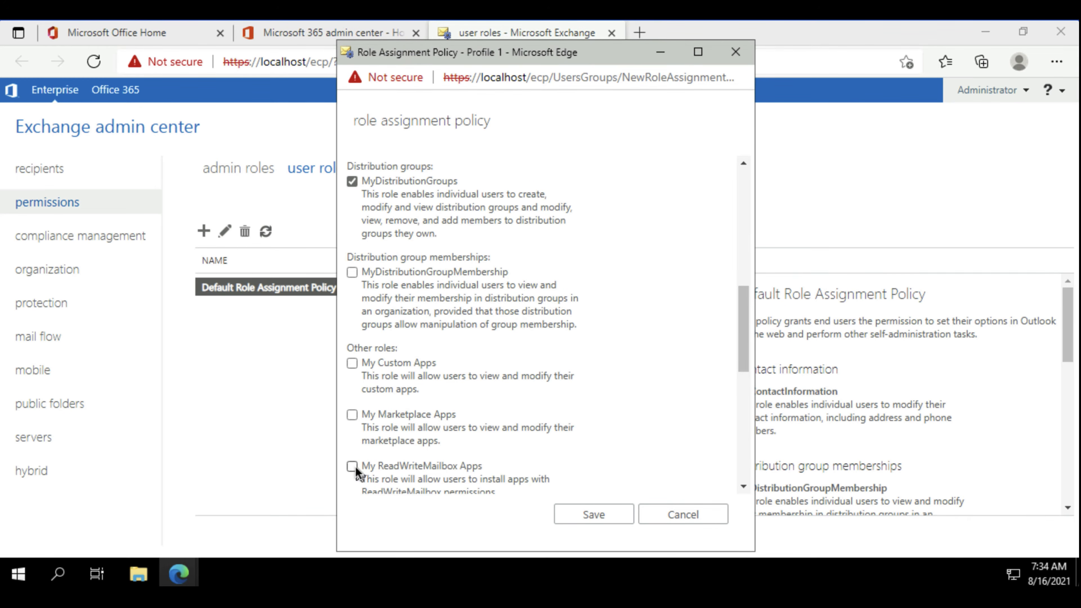
pyautogui.click(352, 363)
pyautogui.scroll(-3, 375, 411)
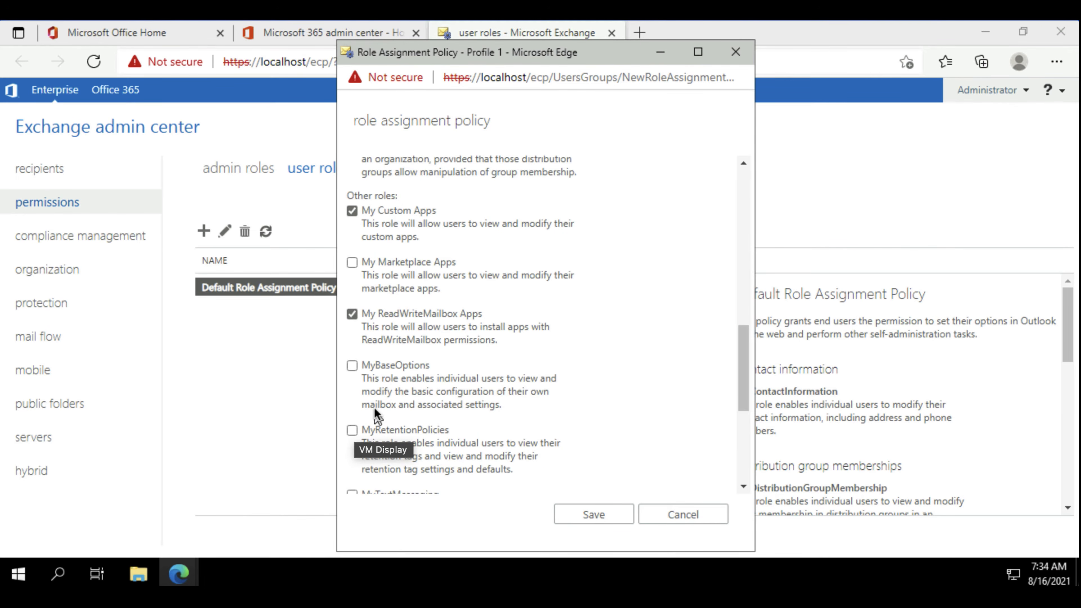
pyautogui.scroll(-4, 375, 411)
pyautogui.click(352, 396)
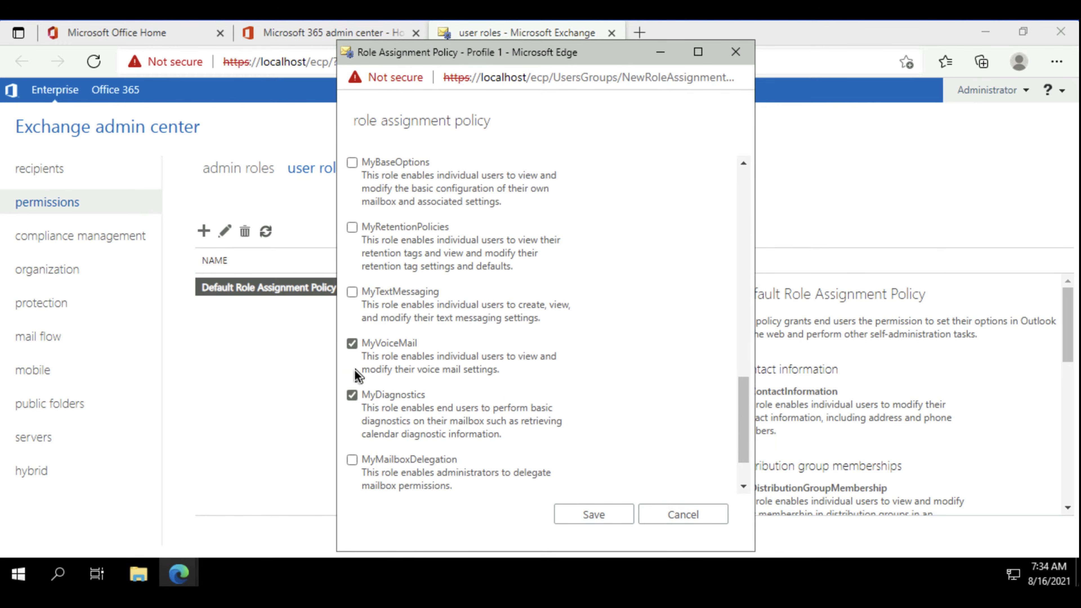
pyautogui.scroll(-1, 364, 402)
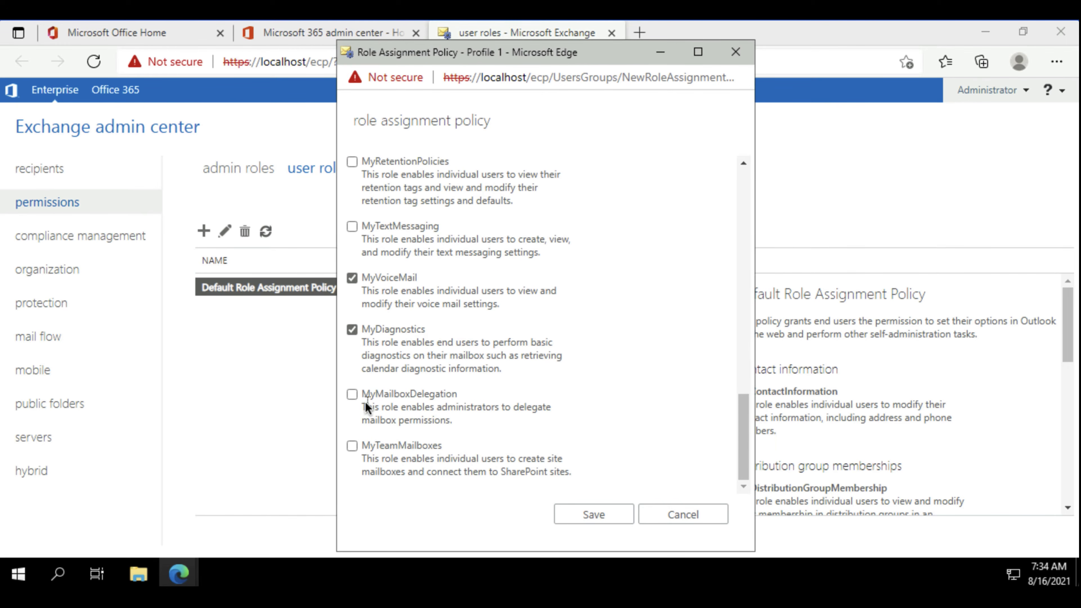
pyautogui.click(352, 445)
pyautogui.click(607, 518)
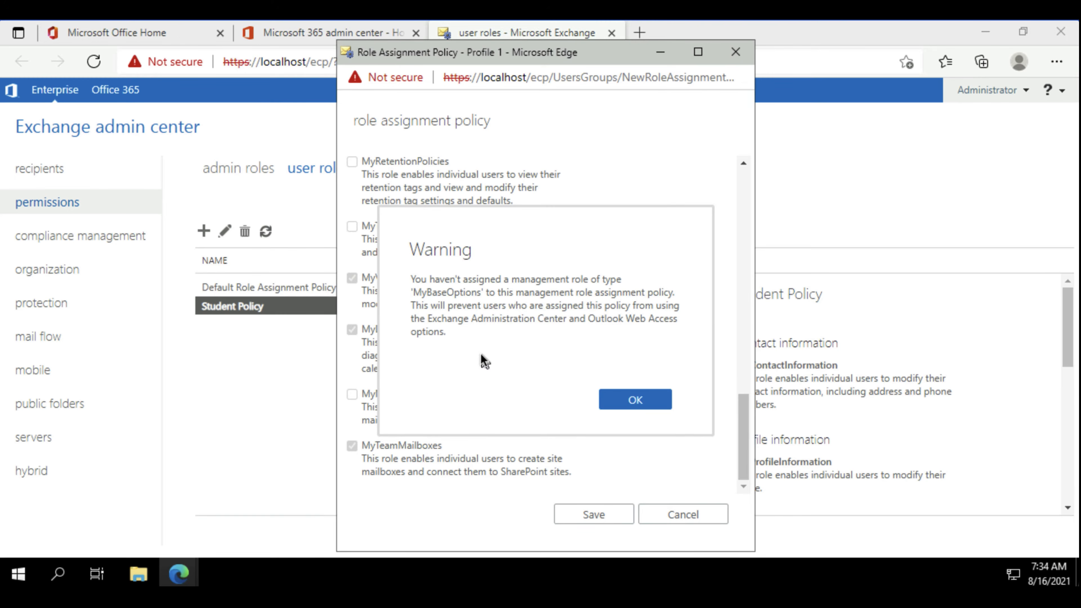
pyautogui.click(637, 398)
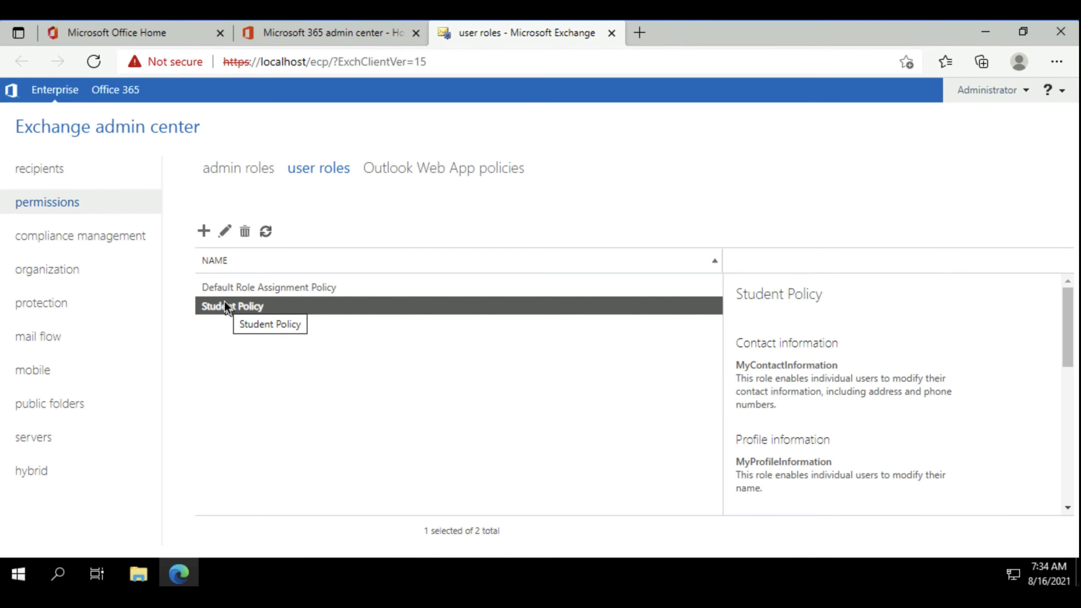
# Check the role assignment policies available in the mailbox features of the second listed user mailbox, without changing the selection.
pyautogui.click(67, 170)
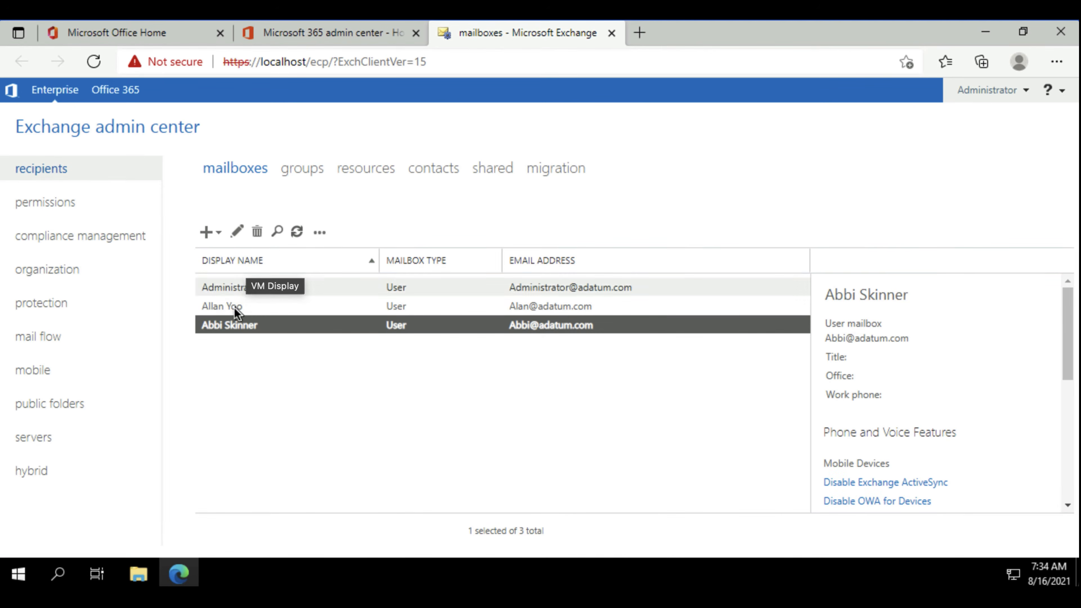
pyautogui.click(224, 307)
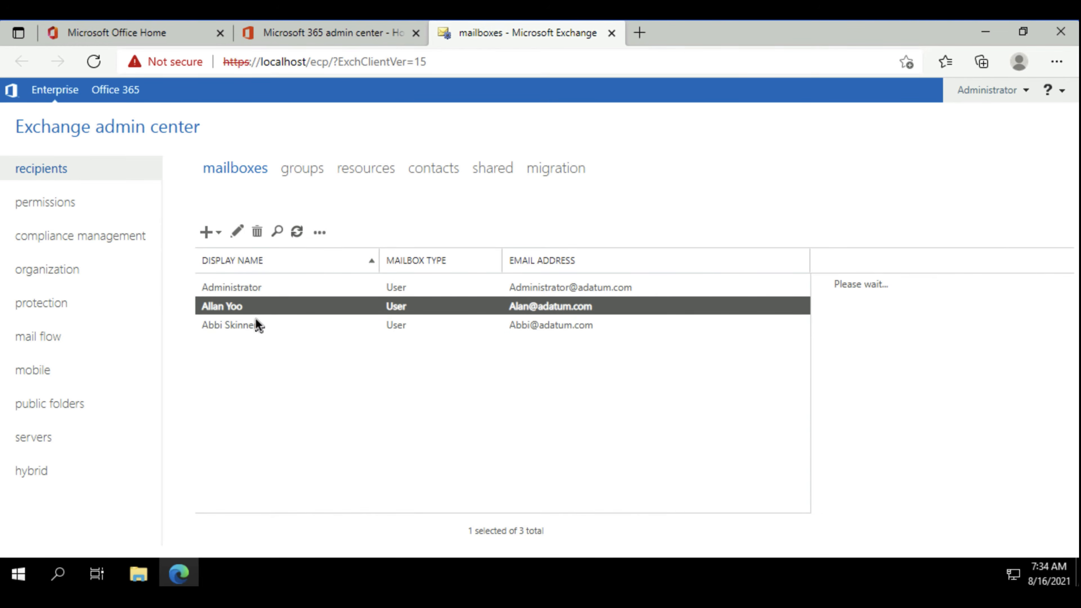
pyautogui.doubleClick(255, 317)
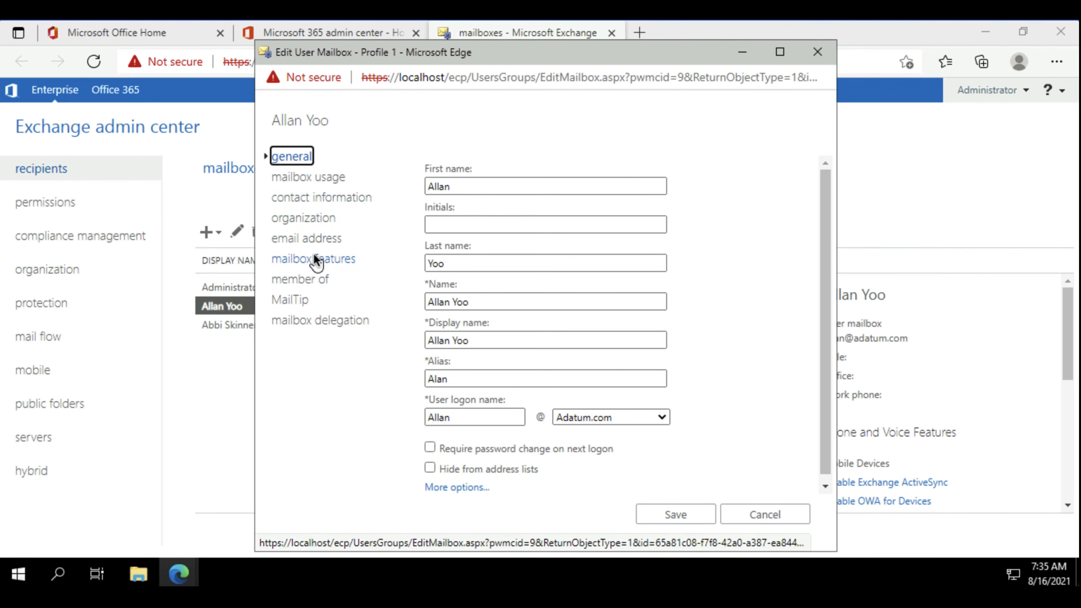
pyautogui.click(315, 257)
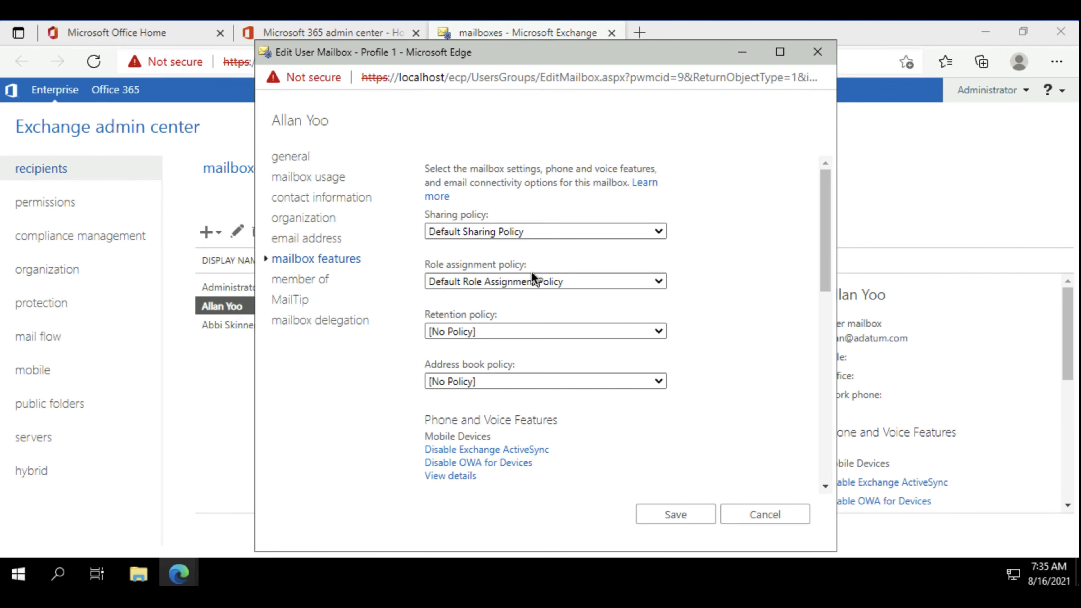
pyautogui.click(659, 283)
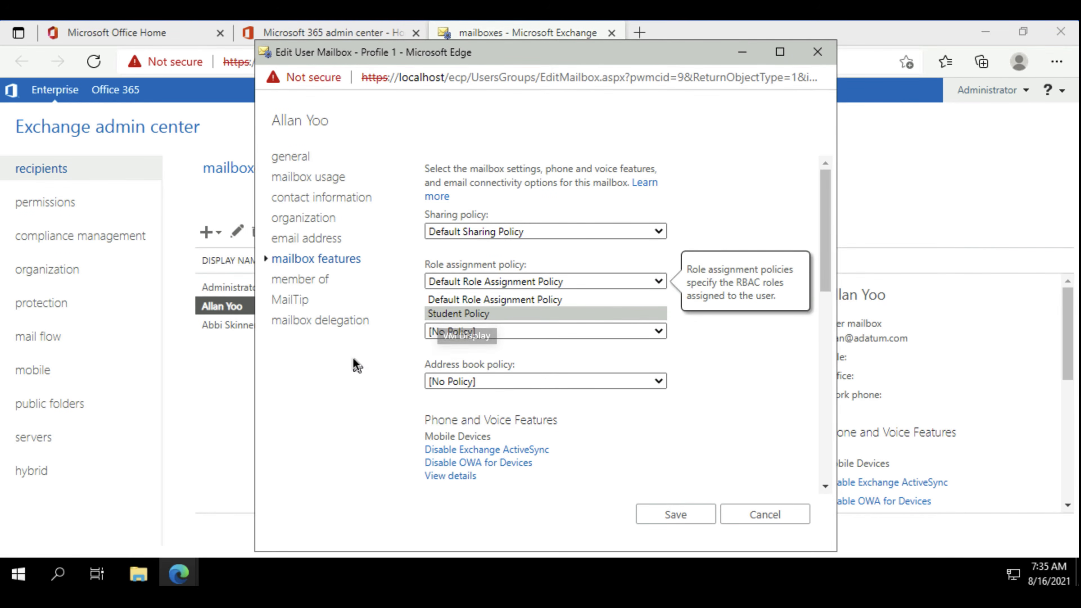
pyautogui.click(366, 351)
# Review the Default MRM Policy's retention tags under compliance management, close it without changes, and view the journal rules.
pyautogui.click(51, 243)
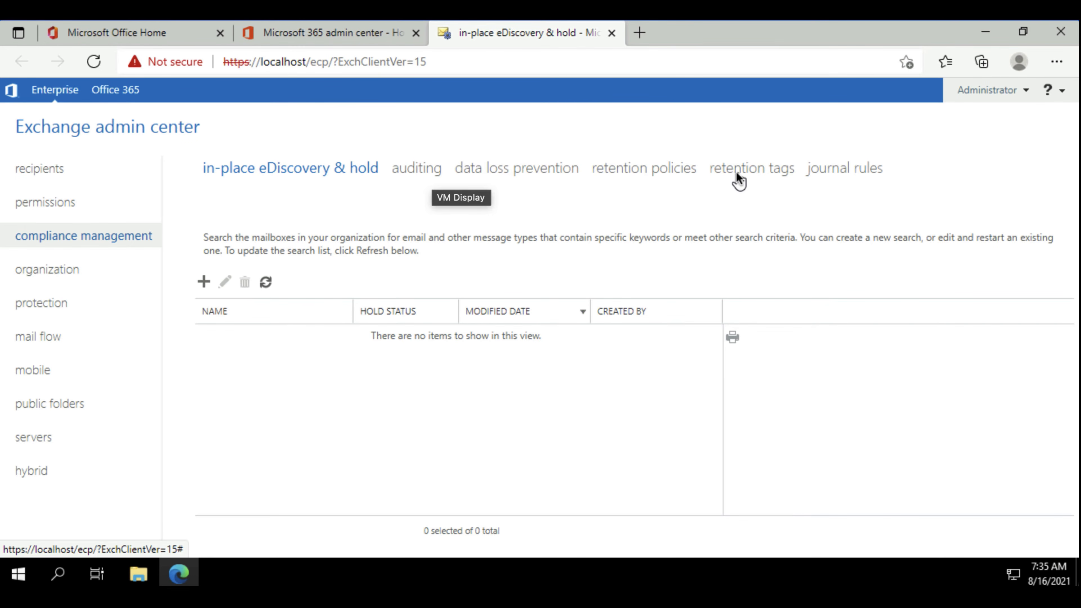
pyautogui.click(656, 170)
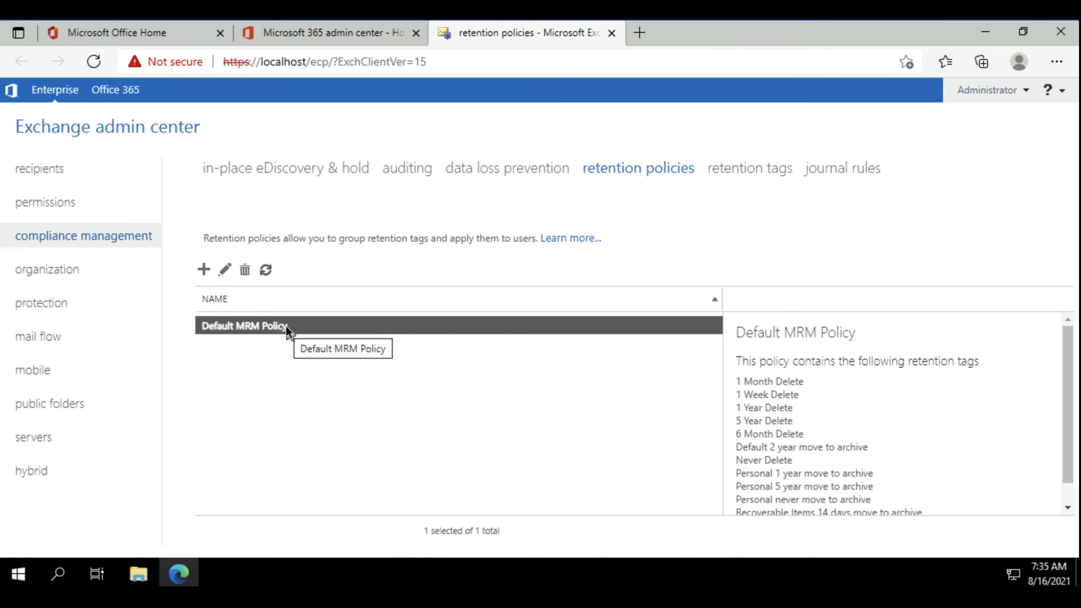
pyautogui.doubleClick(287, 326)
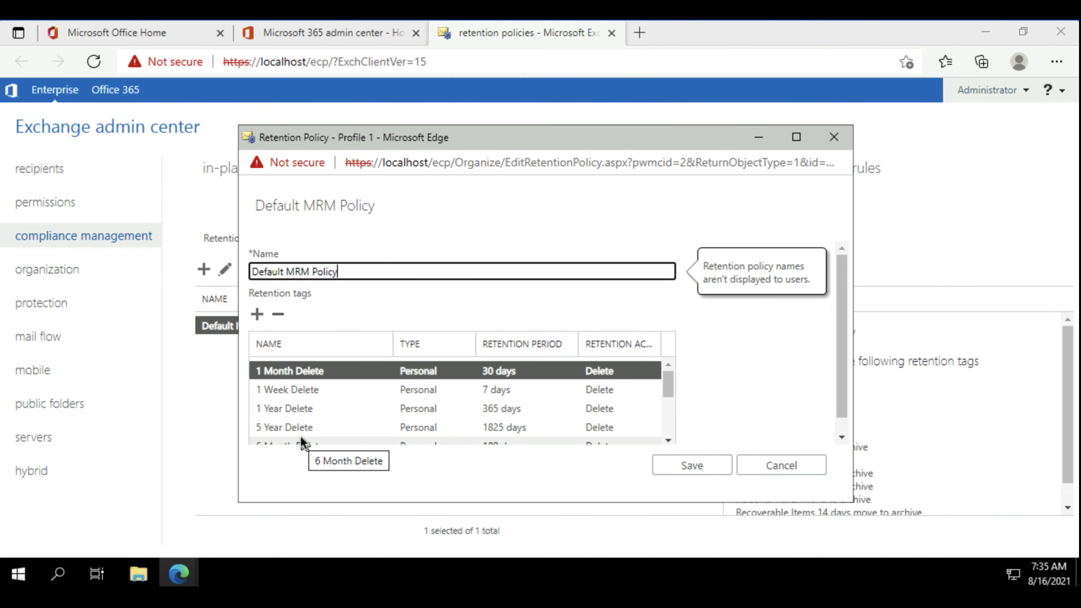
pyautogui.click(782, 465)
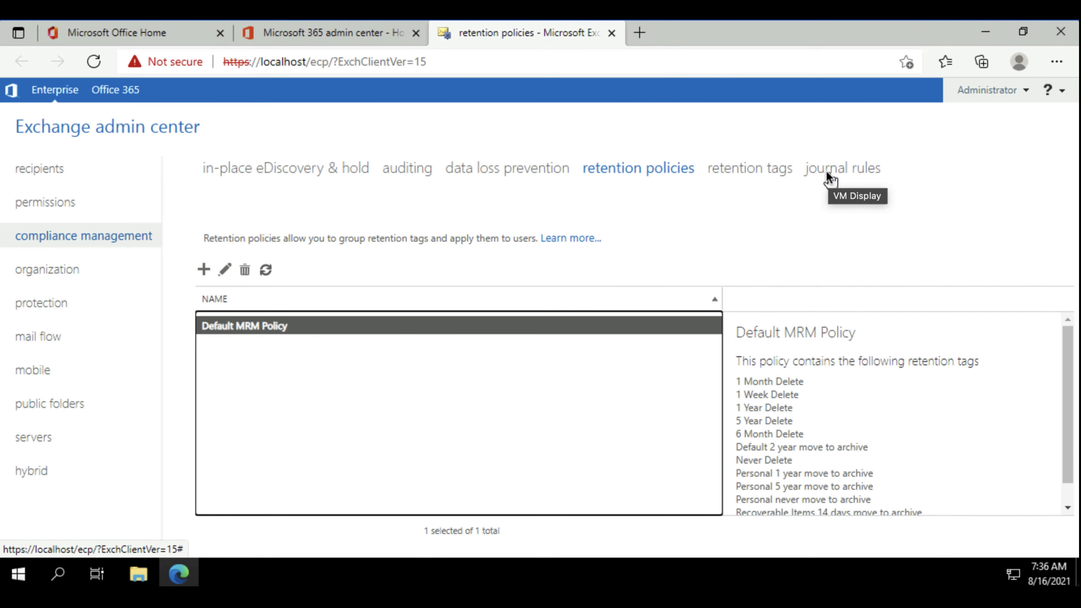
pyautogui.click(818, 175)
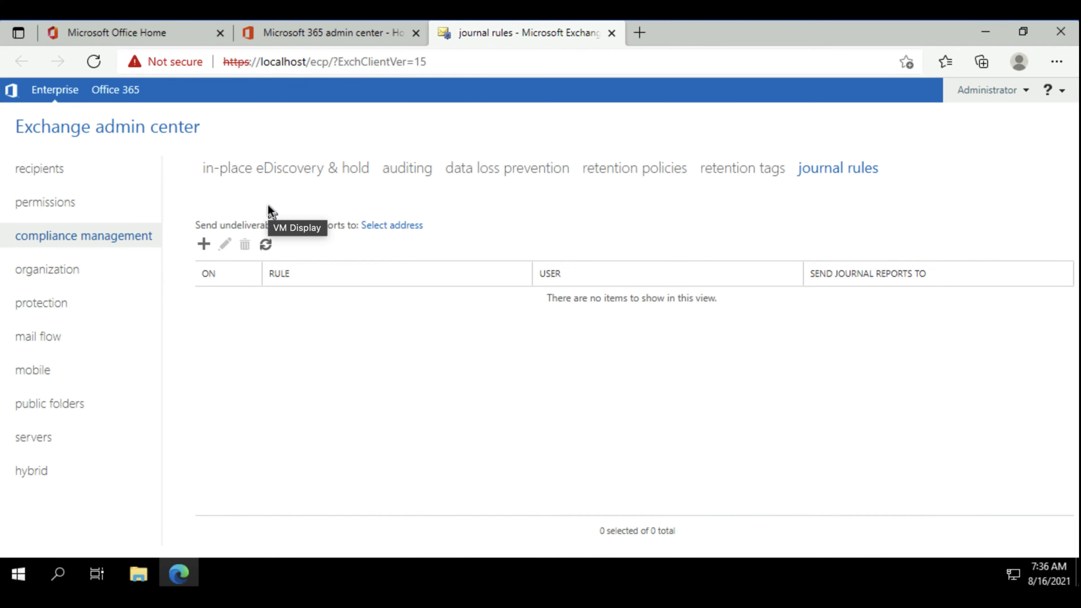
# Review the organization's sharing, add-ins and address lists pages, and the malware filter under protection.
pyautogui.click(65, 269)
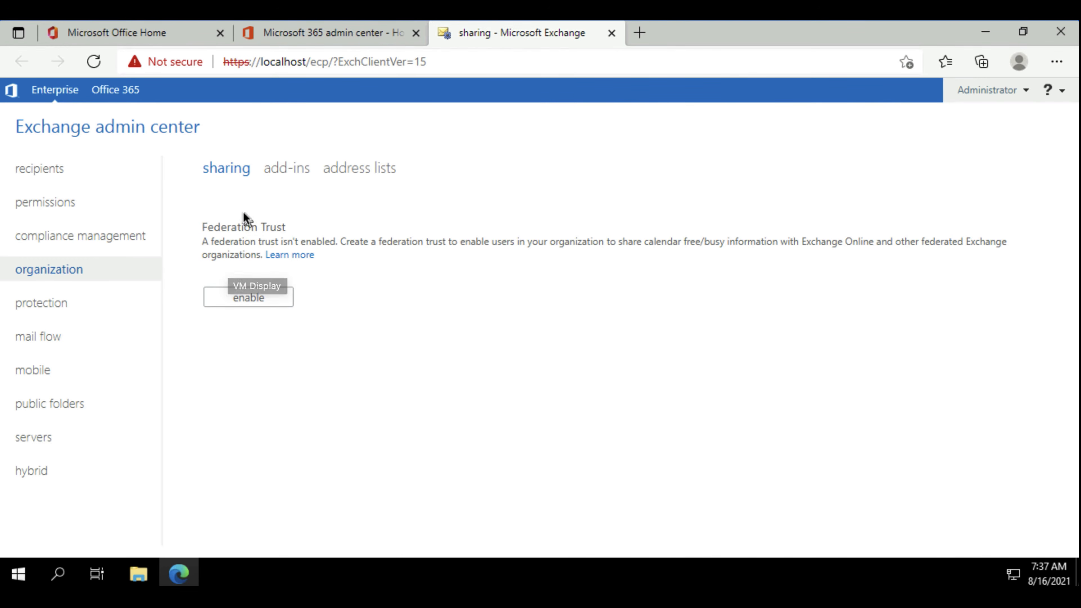
pyautogui.click(294, 169)
pyautogui.click(345, 176)
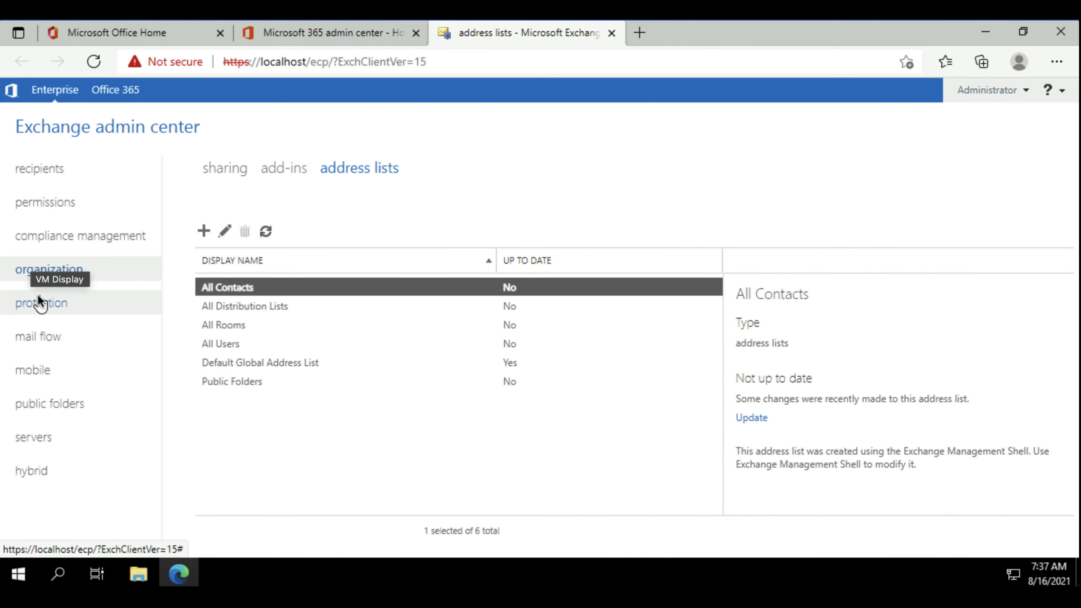
pyautogui.click(49, 300)
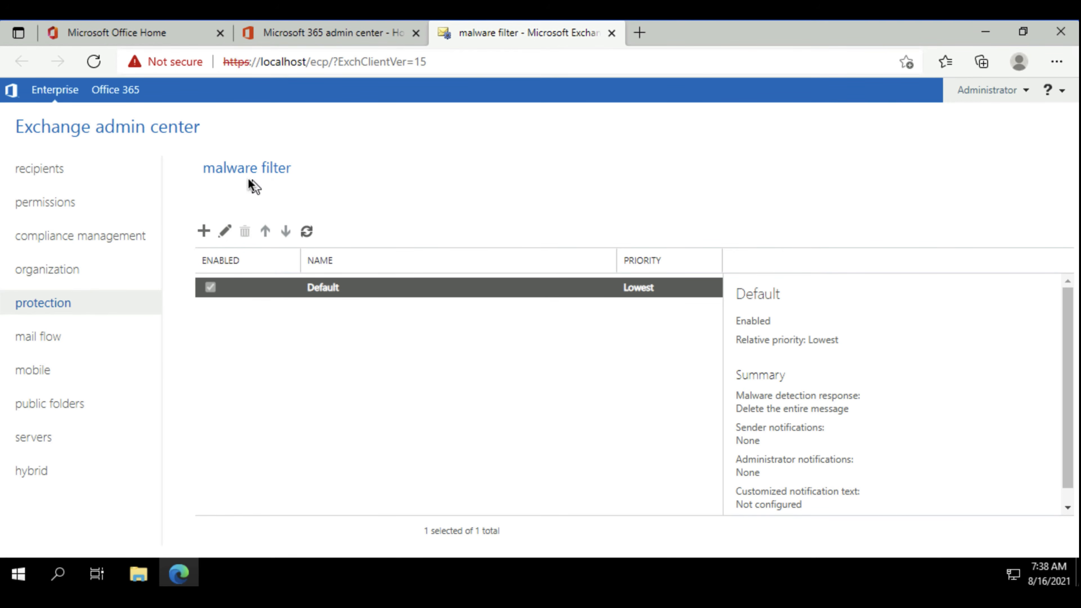
# Review the malware detection response and notification settings of the Default anti-malware policy, closing it without changes.
pyautogui.doubleClick(290, 291)
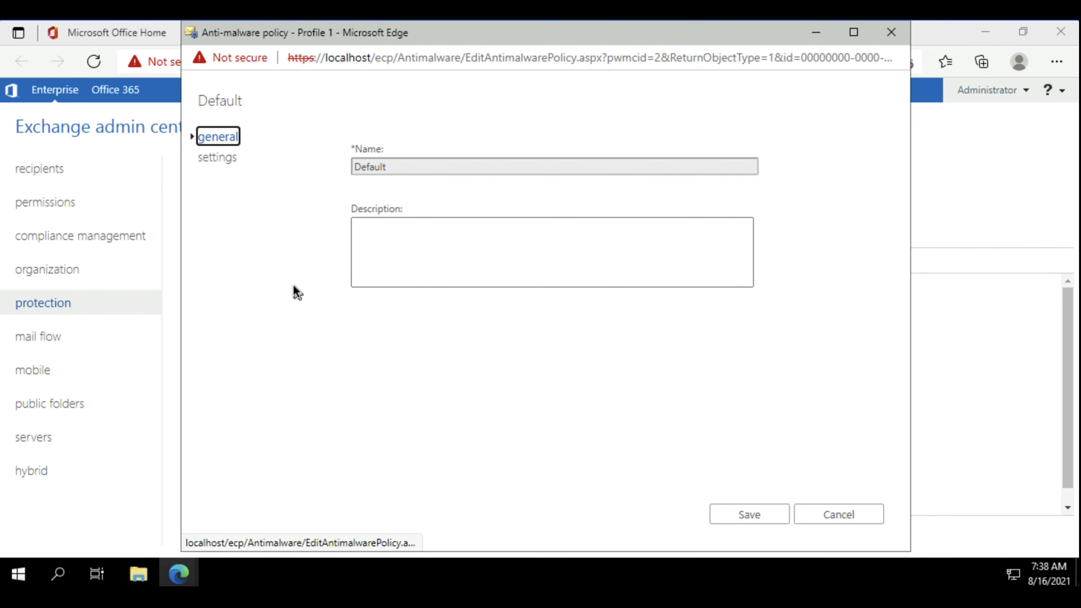
pyautogui.click(222, 157)
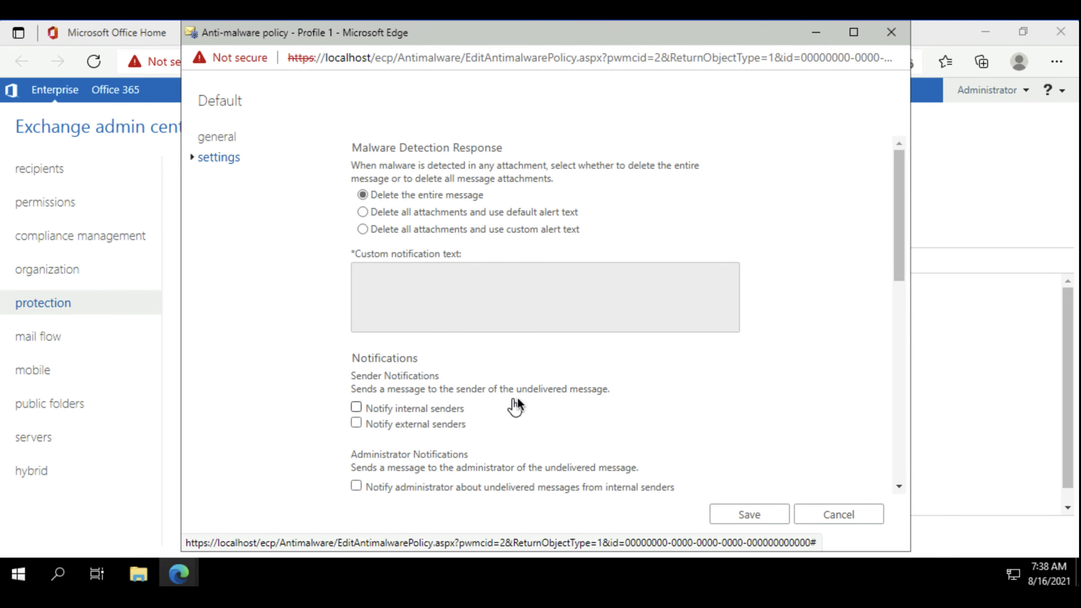
pyautogui.click(860, 518)
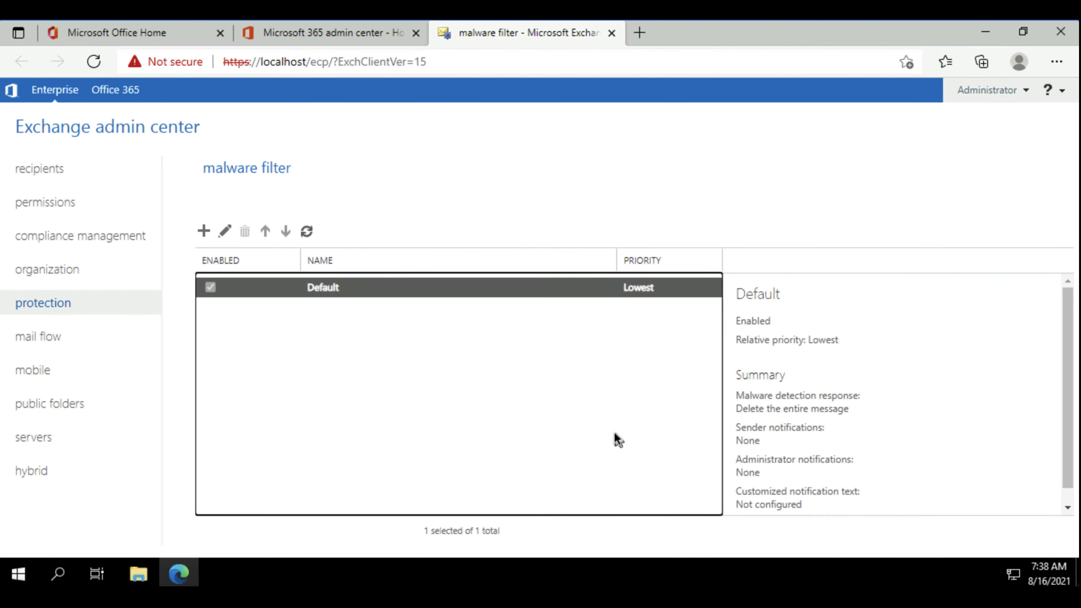
# Review the mobile device access and public folders pages, and the servers section's server, database, database availability group and virtual directory lists.
pyautogui.click(40, 370)
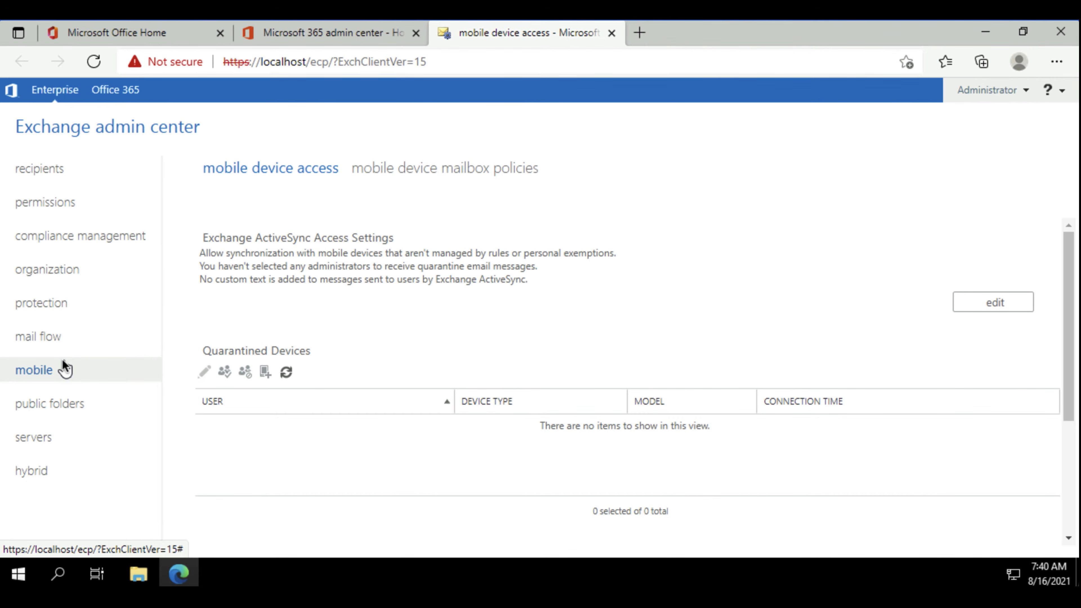
pyautogui.click(79, 403)
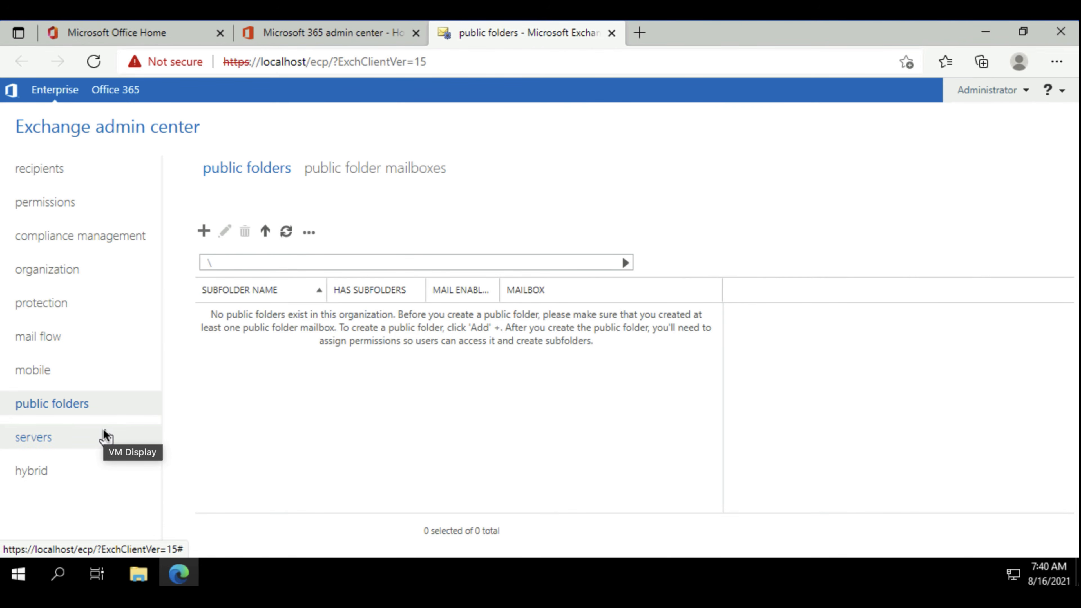
pyautogui.click(26, 439)
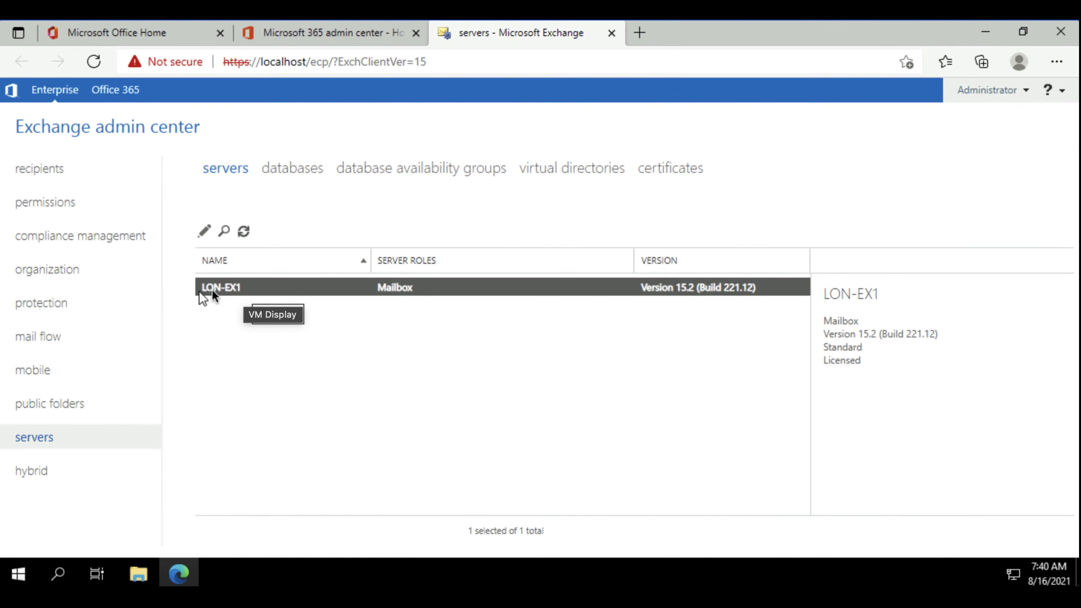
pyautogui.click(282, 166)
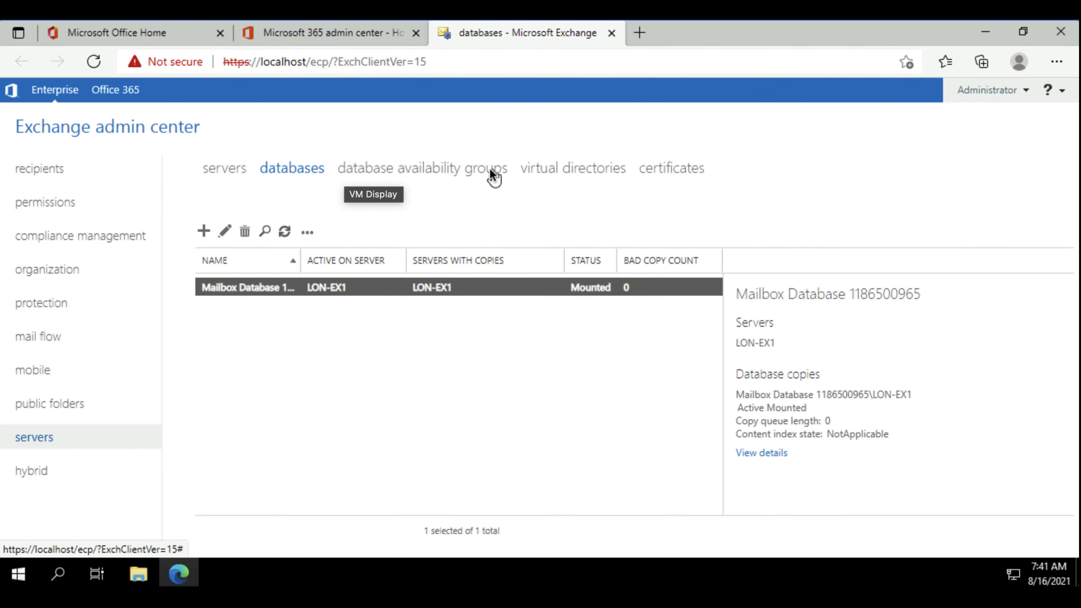
pyautogui.click(394, 174)
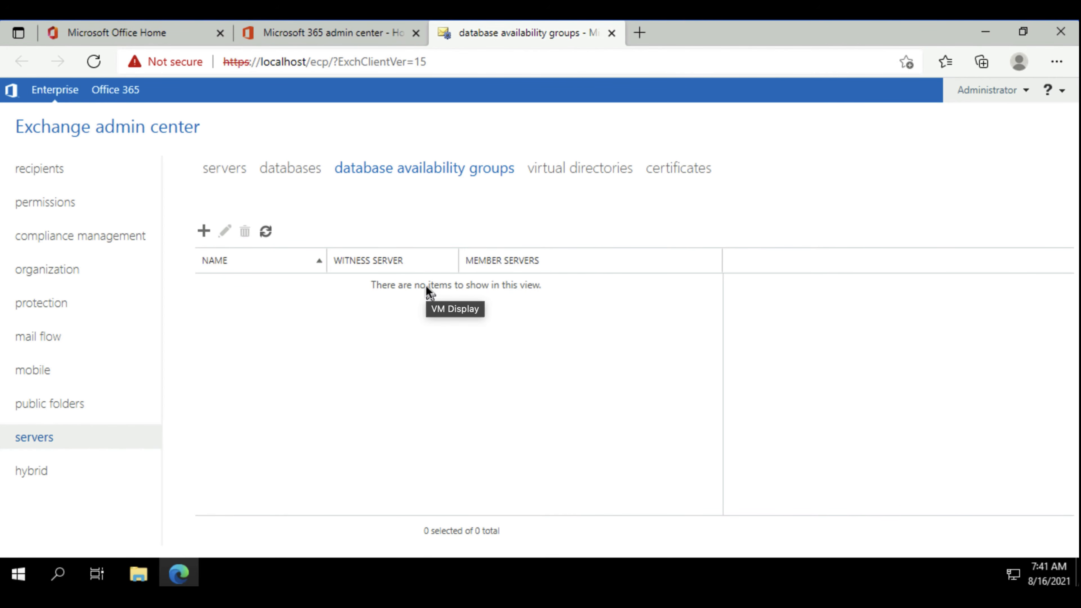
pyautogui.click(570, 165)
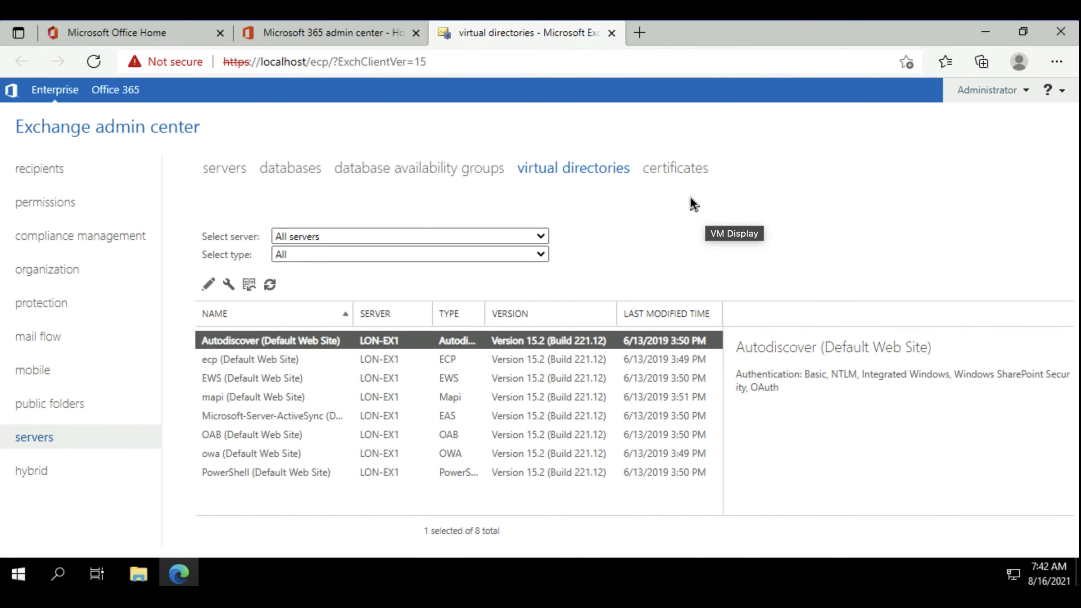
# Review the Microsoft Exchange certificate's general details and assigned services, close it without changes, and open the hybrid setup page.
pyautogui.click(666, 168)
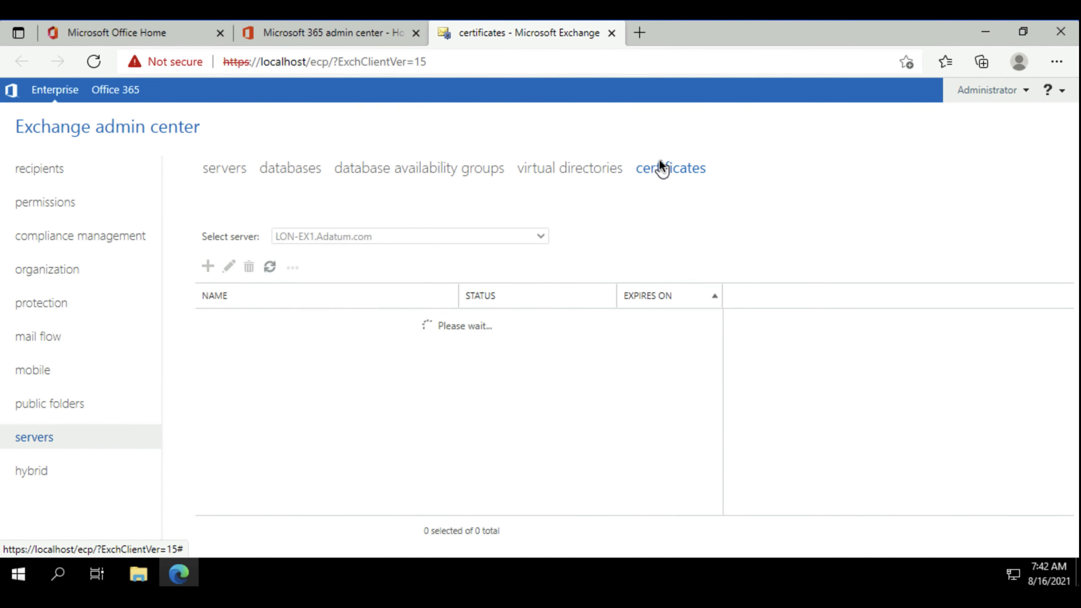
pyautogui.click(277, 362)
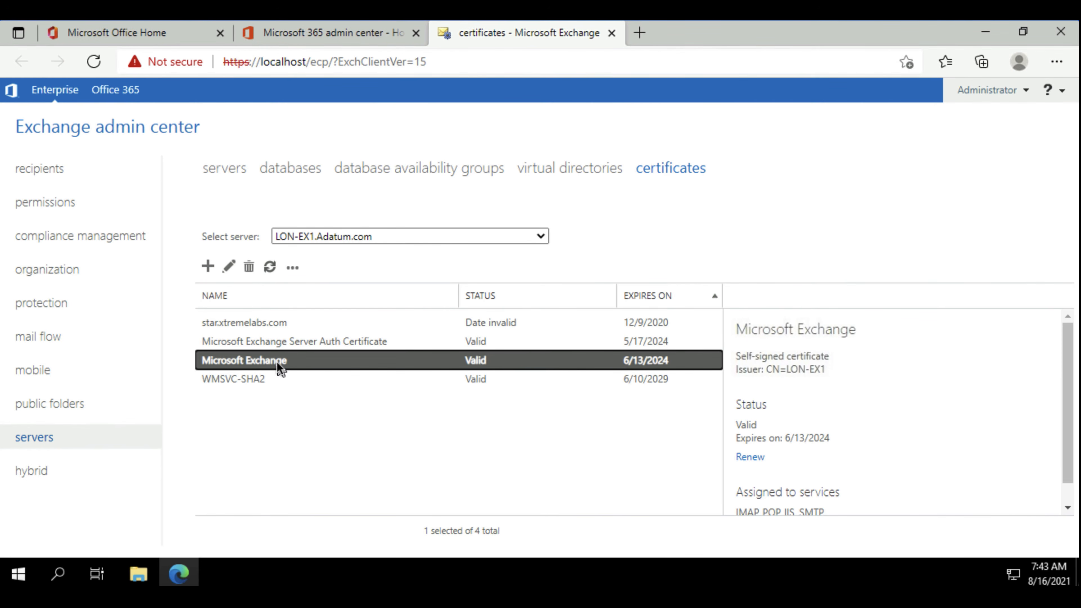
pyautogui.doubleClick(277, 362)
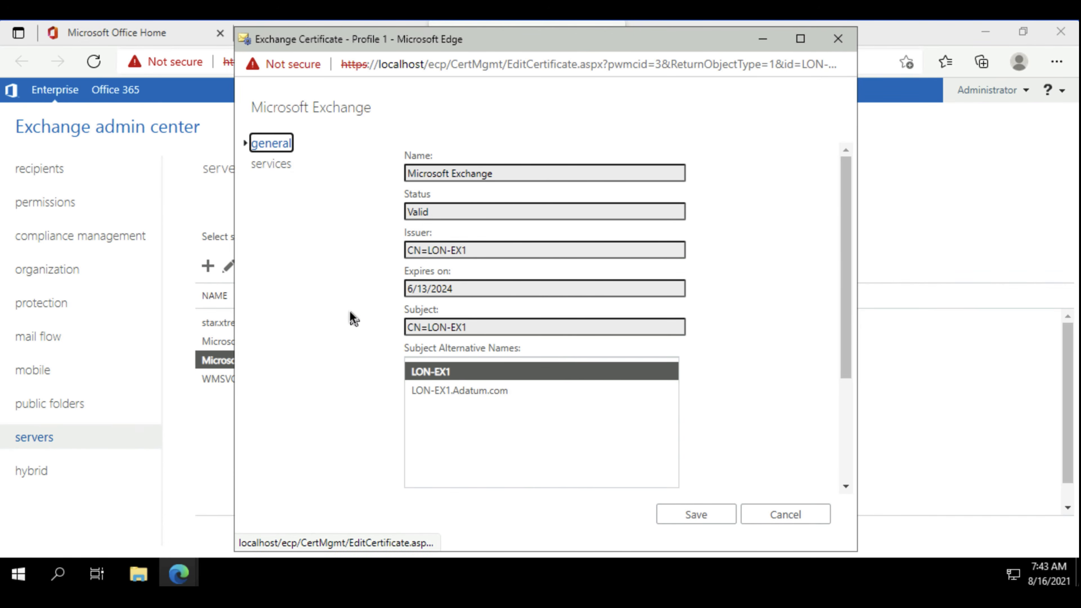
pyautogui.click(286, 164)
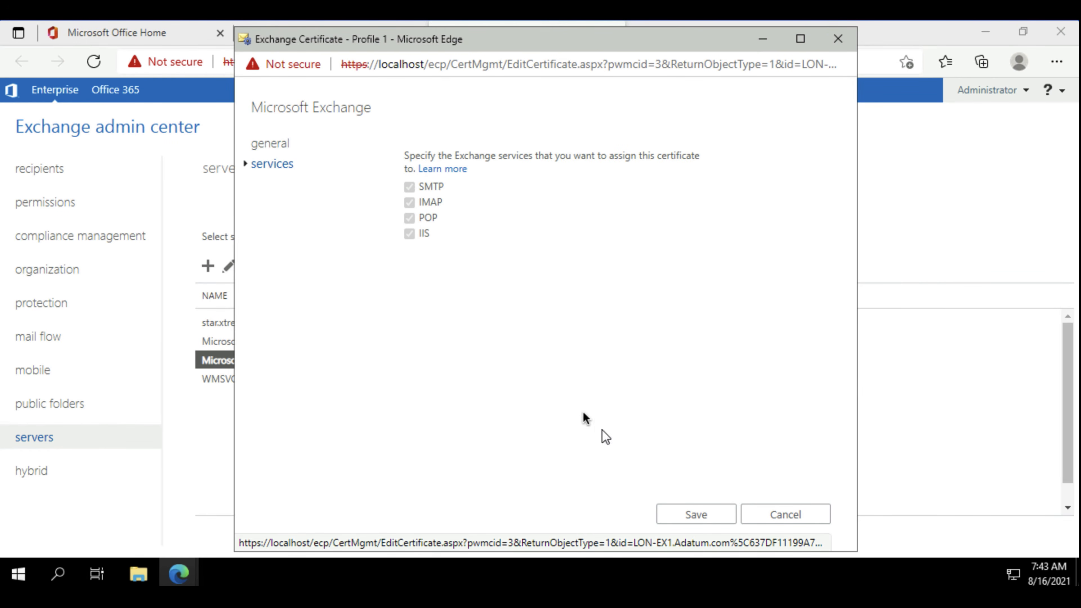
pyautogui.click(757, 523)
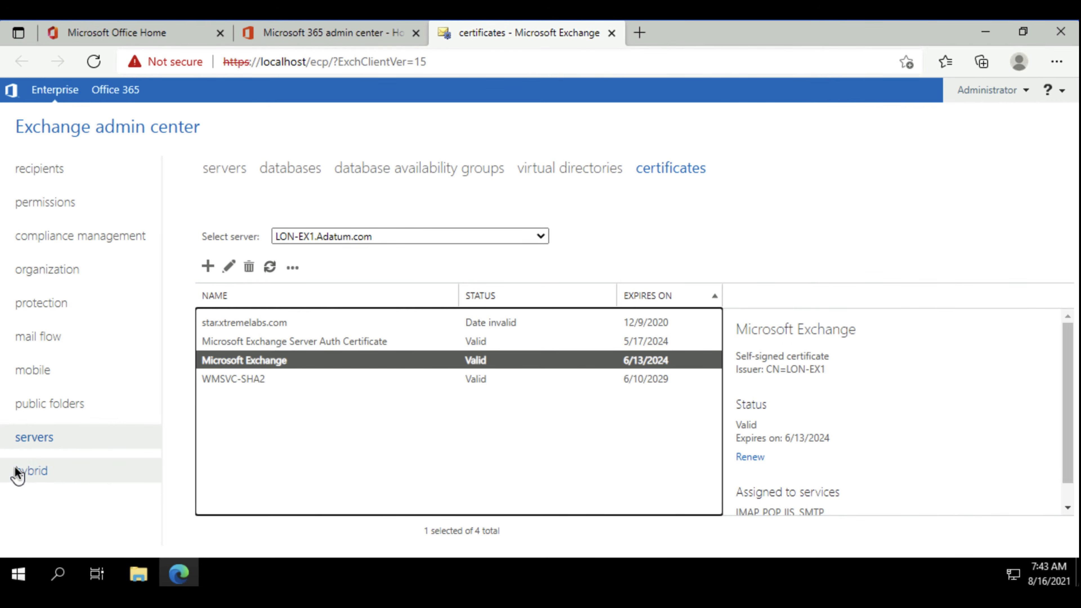
pyautogui.click(31, 472)
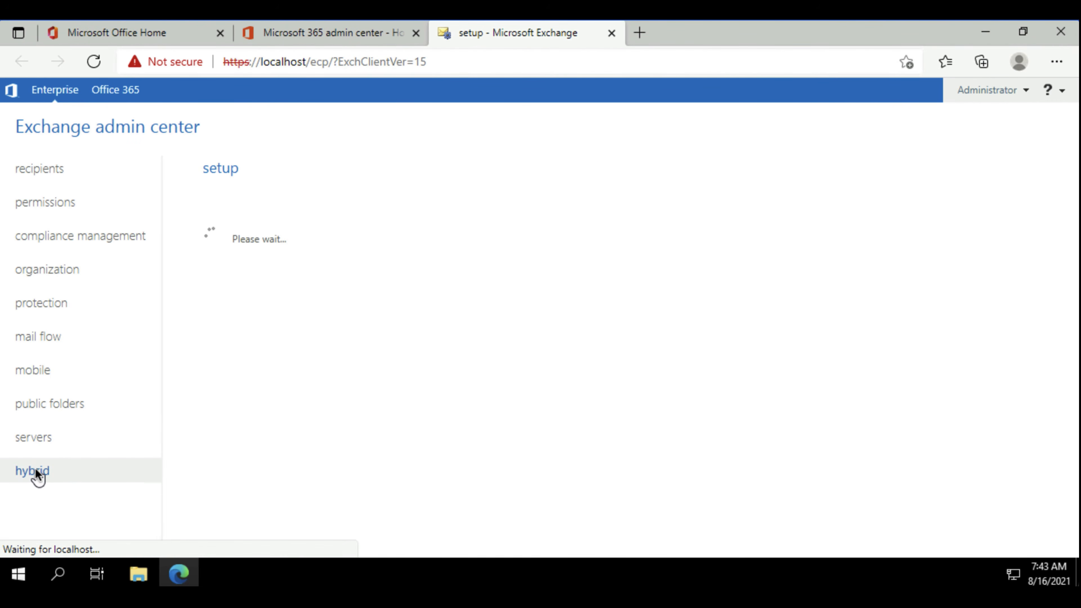